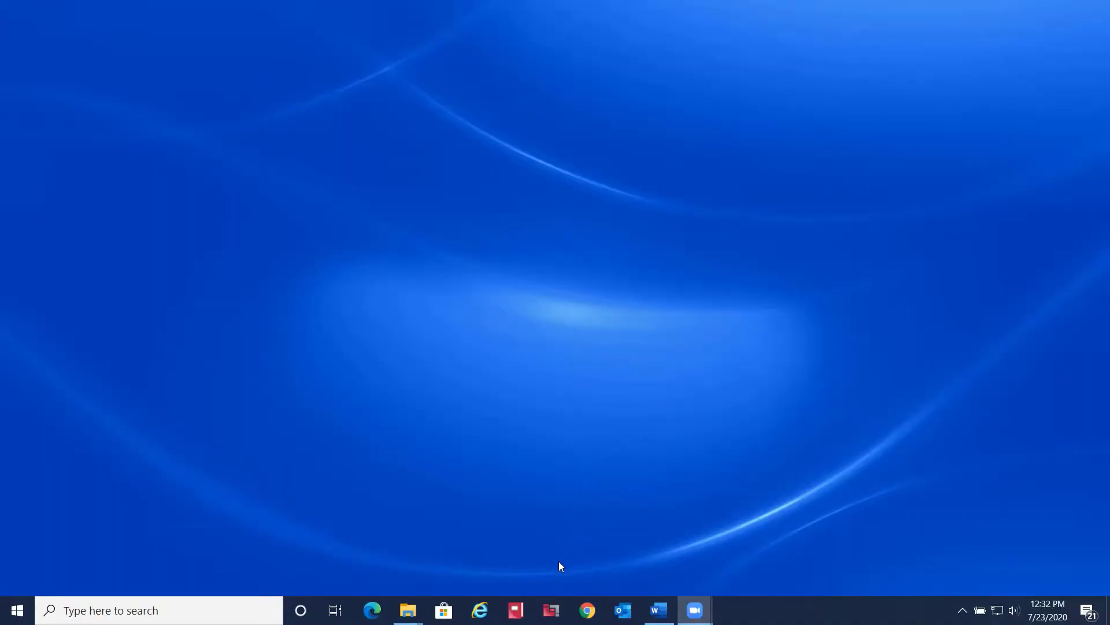
# - Open Integrated Architecture Builder and create a workspace named PLC5_Conversion based on the PLC-5 Migration Wizard
pyautogui.click(551, 610)
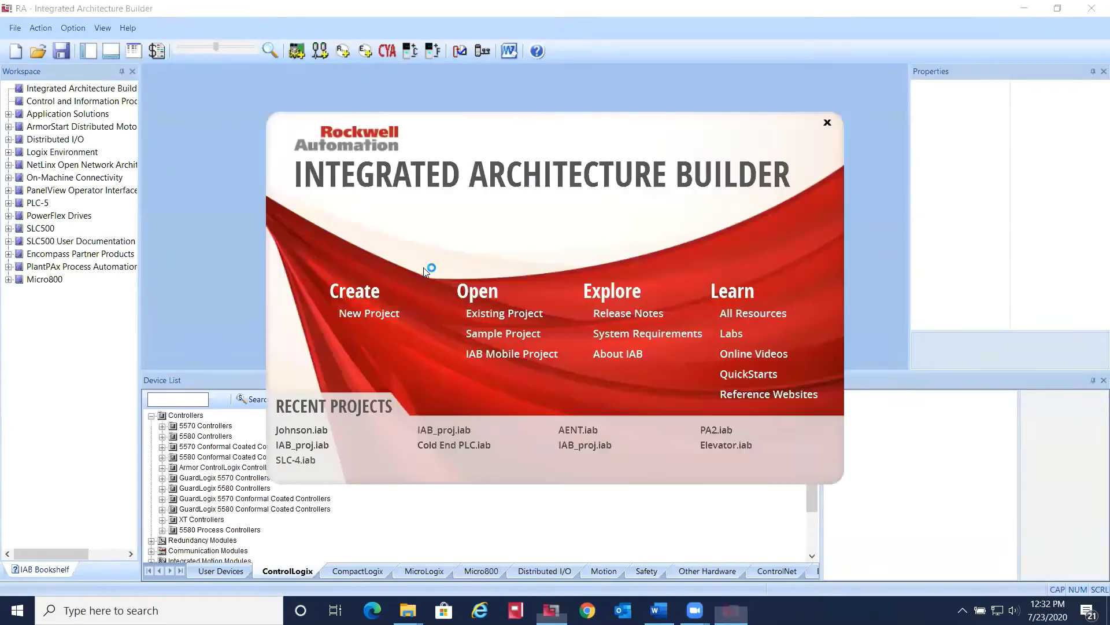
pyautogui.click(368, 312)
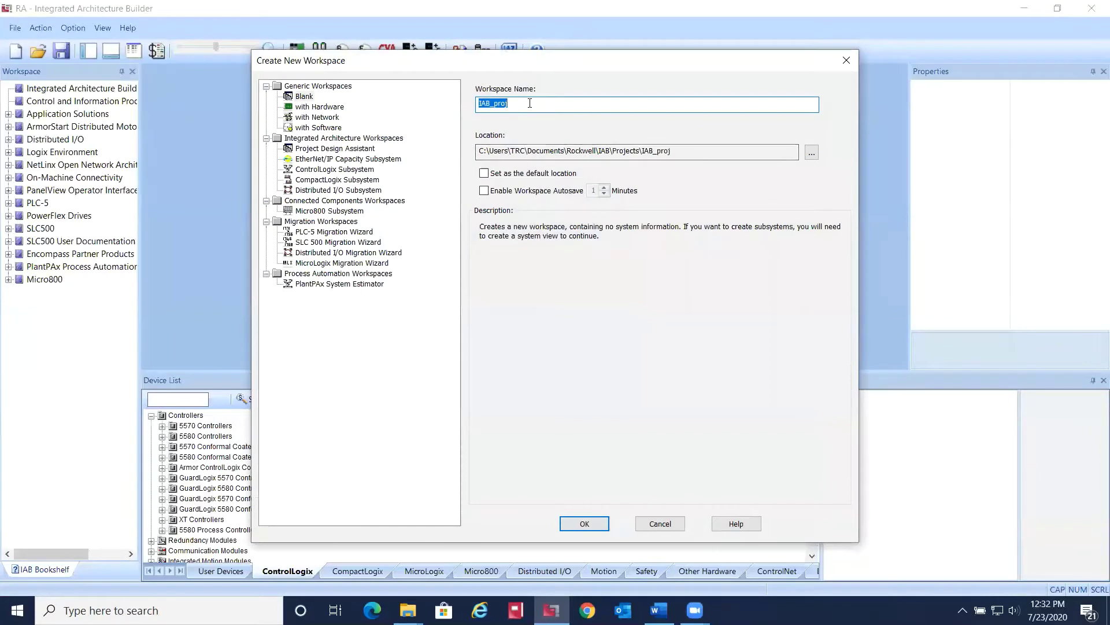
pyautogui.write('PLC5_Conversion')
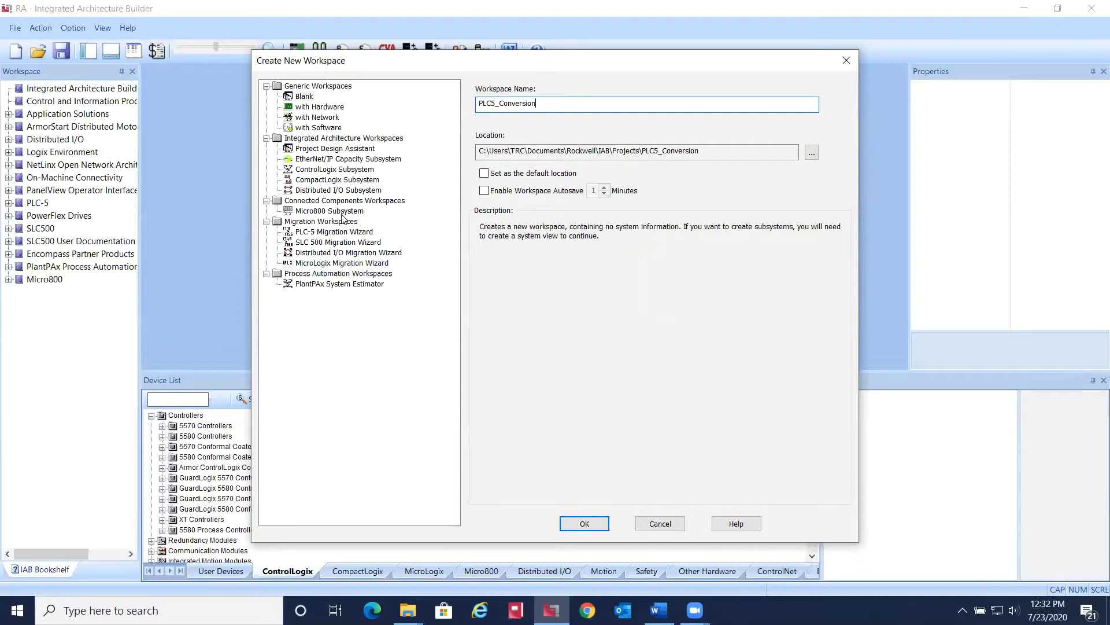
pyautogui.click(323, 233)
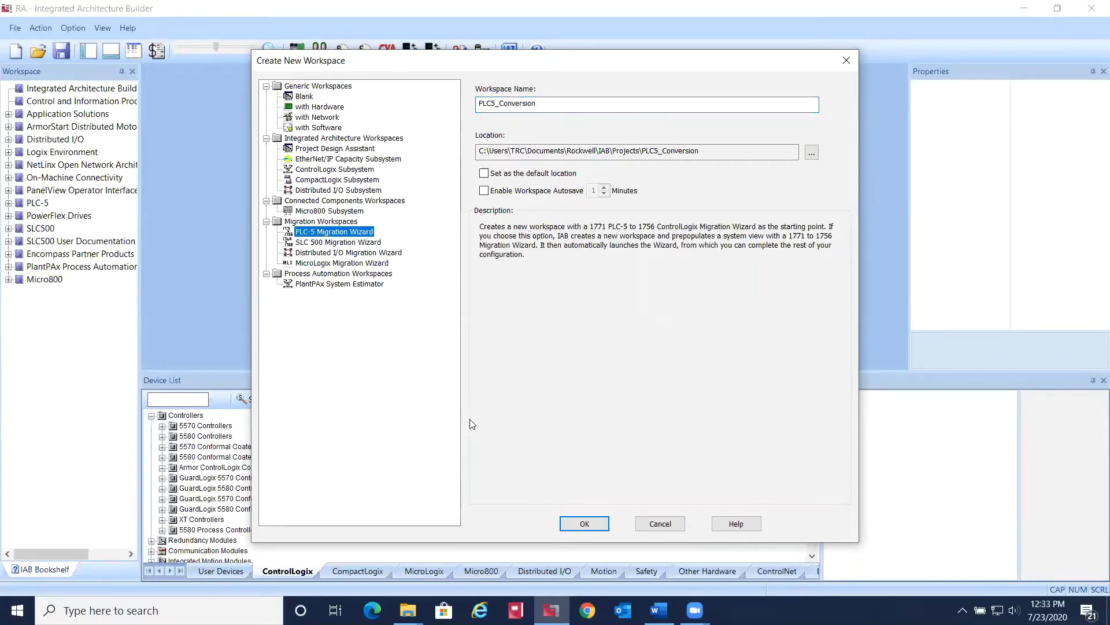
pyautogui.click(598, 527)
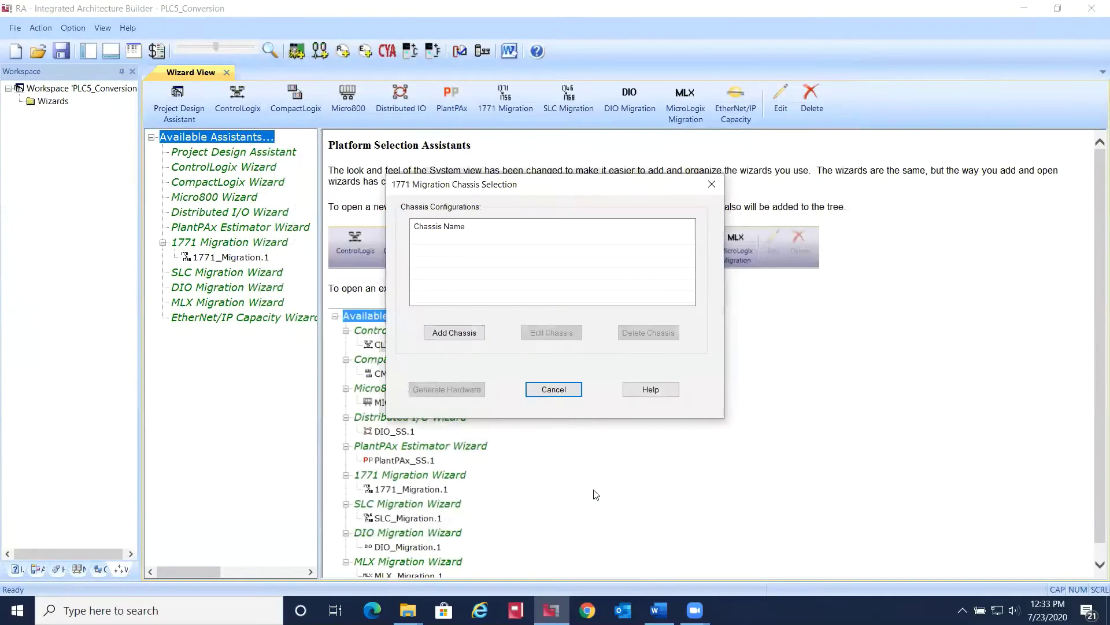
# - Add a chassis named PLC001 with the 1771-A4B chassis size and choose the 13-slot 1756-A13 as its replacement
pyautogui.click(460, 334)
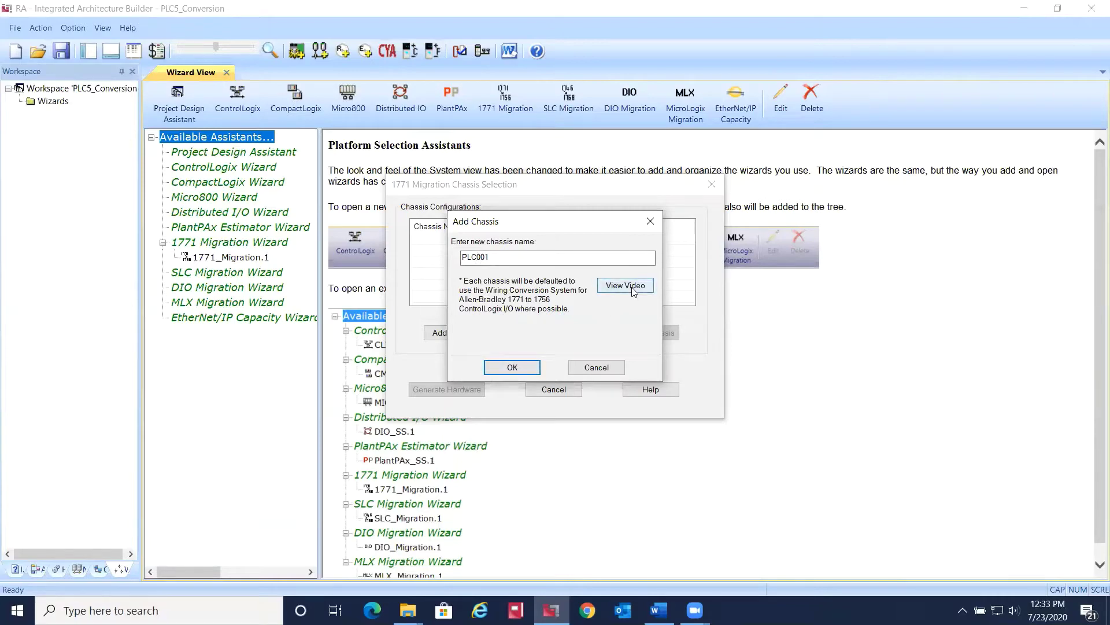
pyautogui.click(521, 367)
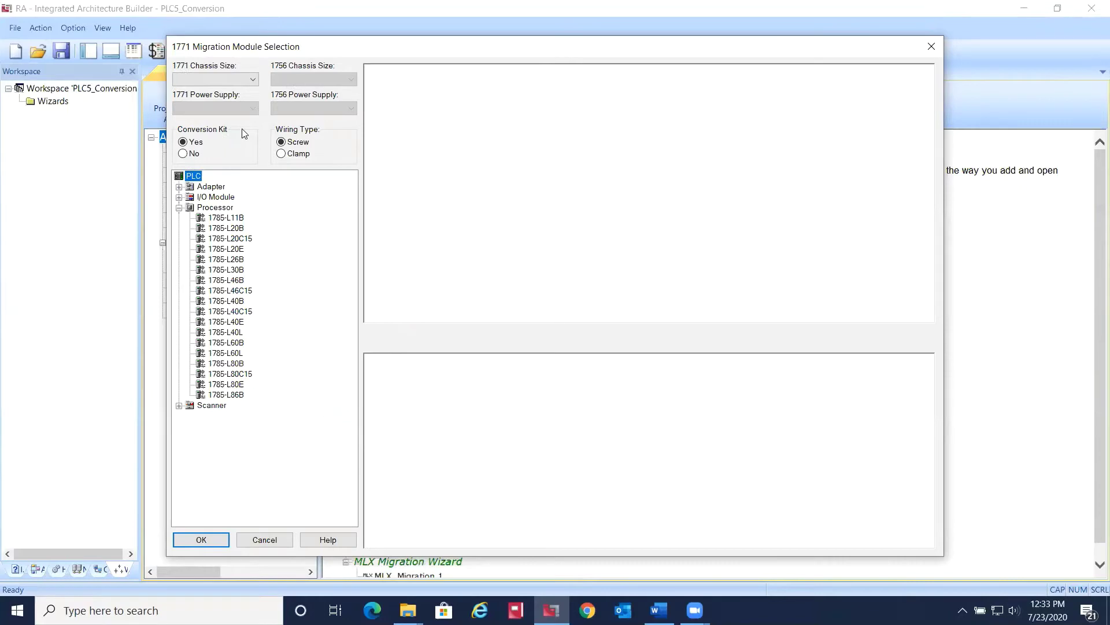
pyautogui.click(254, 79)
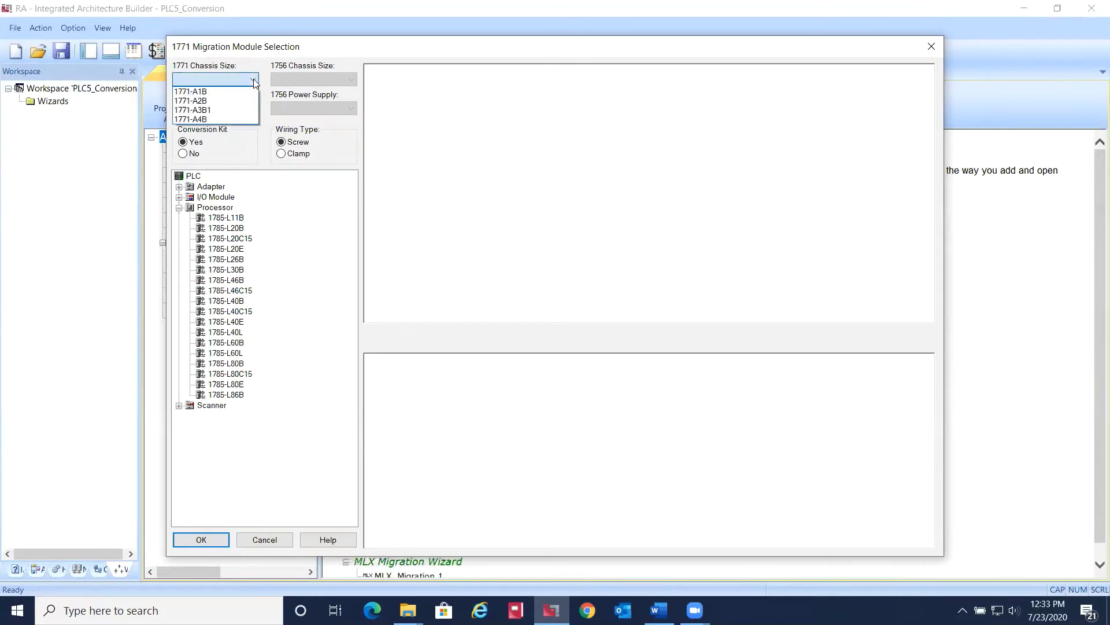
pyautogui.click(204, 118)
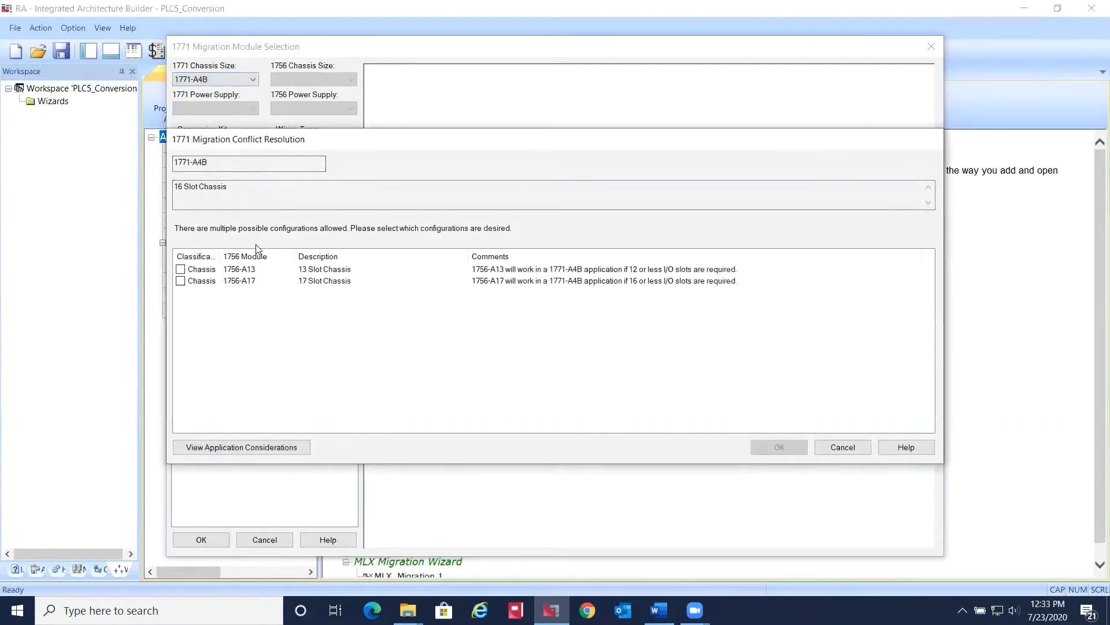
pyautogui.click(181, 269)
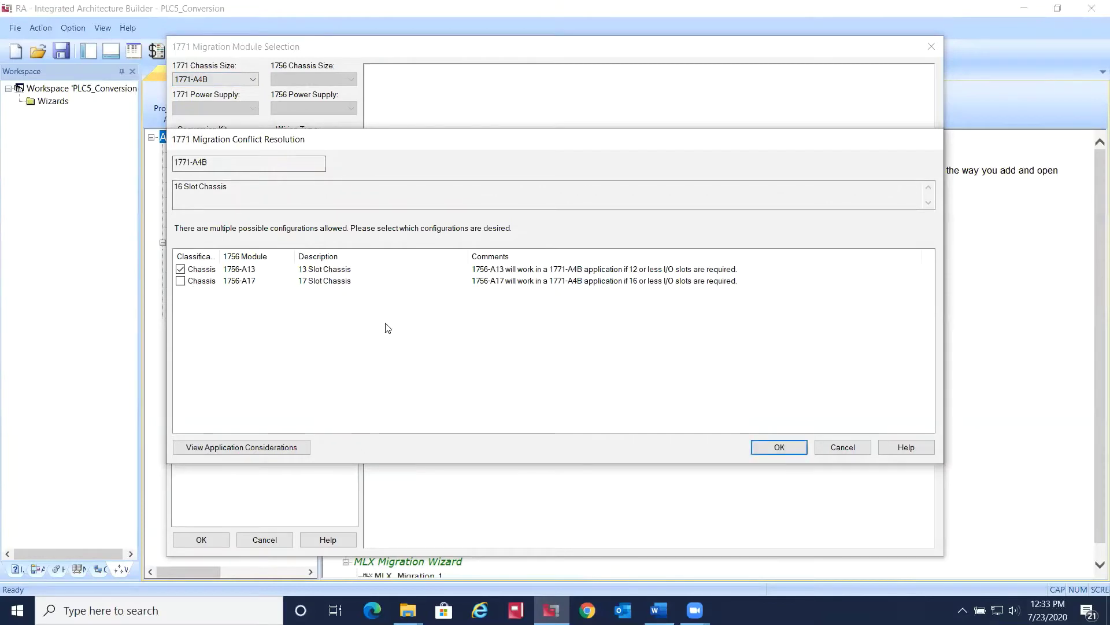
pyautogui.click(779, 447)
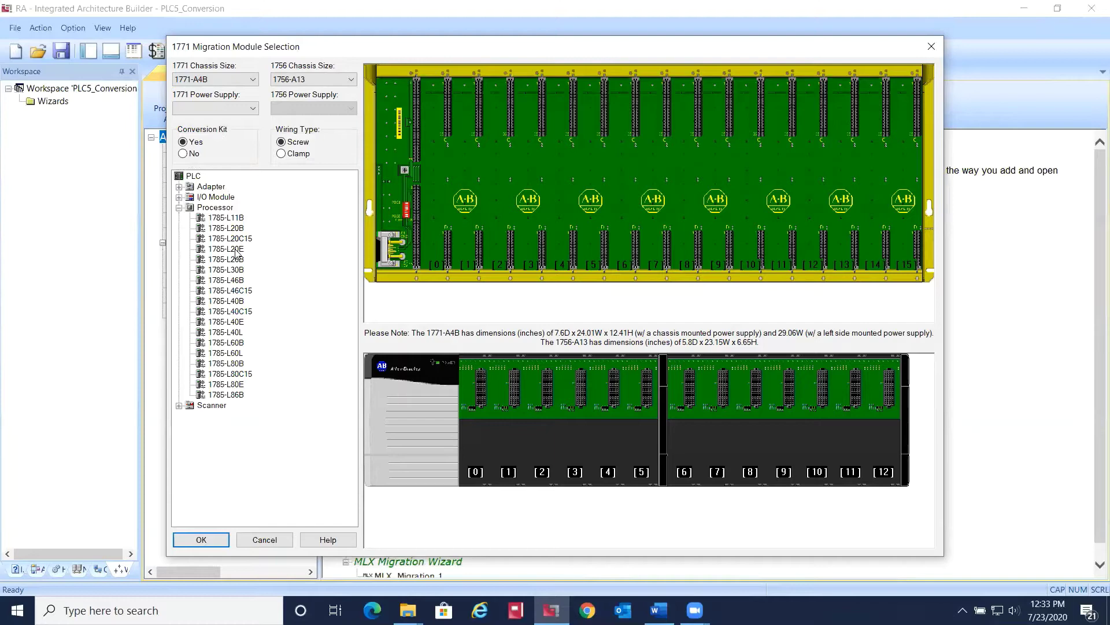
# - Place a 1785-L20E processor in the 1771 chassis and choose the 1756-L82E controller as its replacement
pyautogui.moveTo(235, 250); pyautogui.dragTo(409, 196)
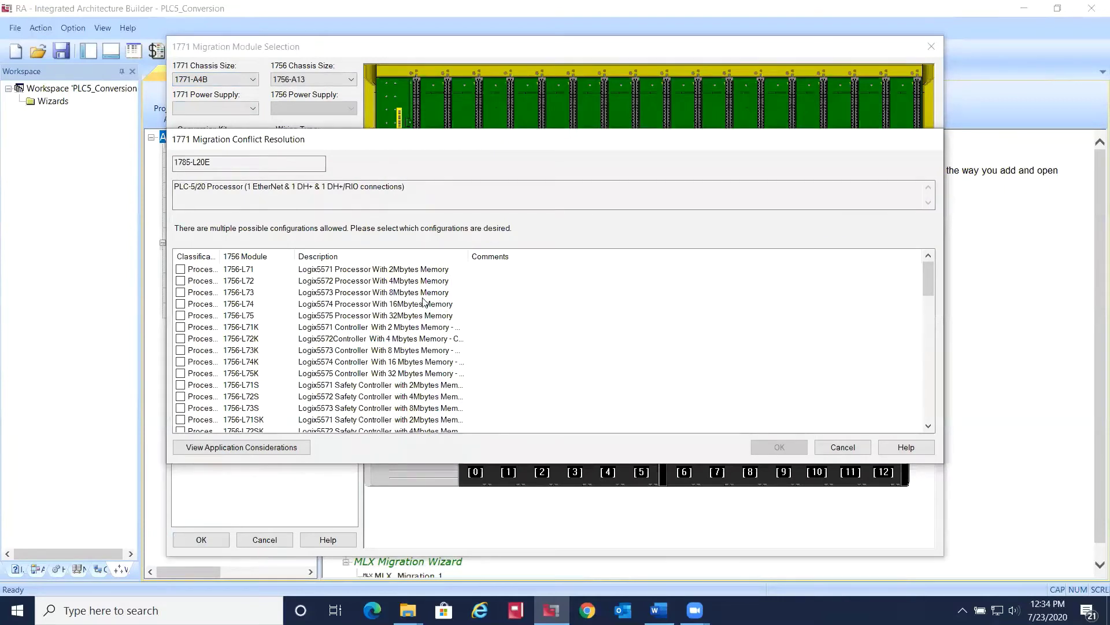
pyautogui.scroll(-4, 423, 303)
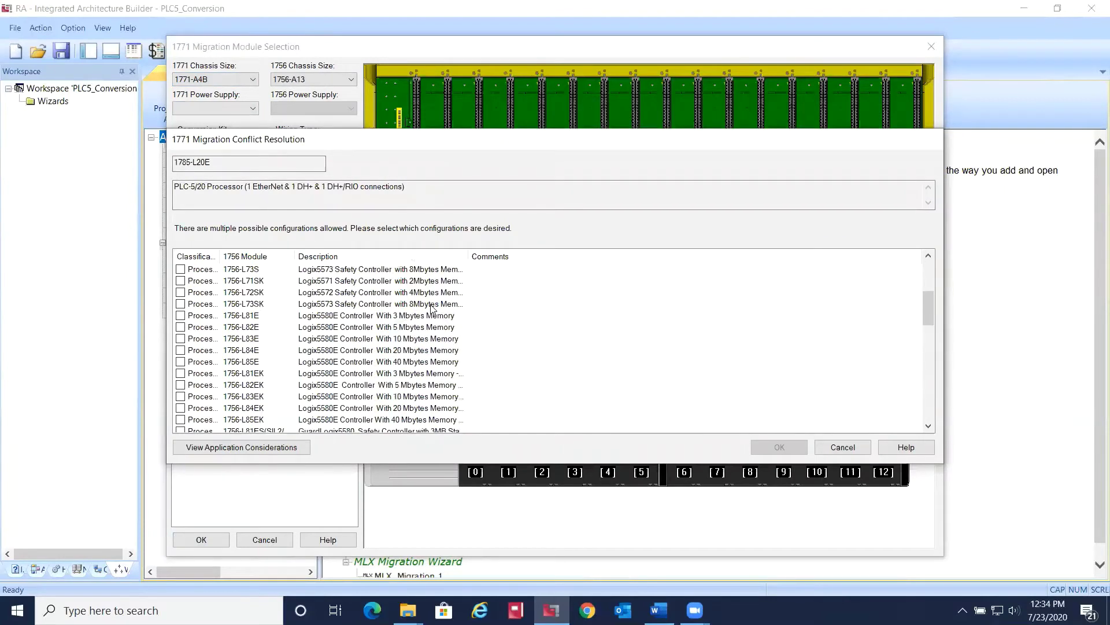
pyautogui.scroll(-1, 431, 309)
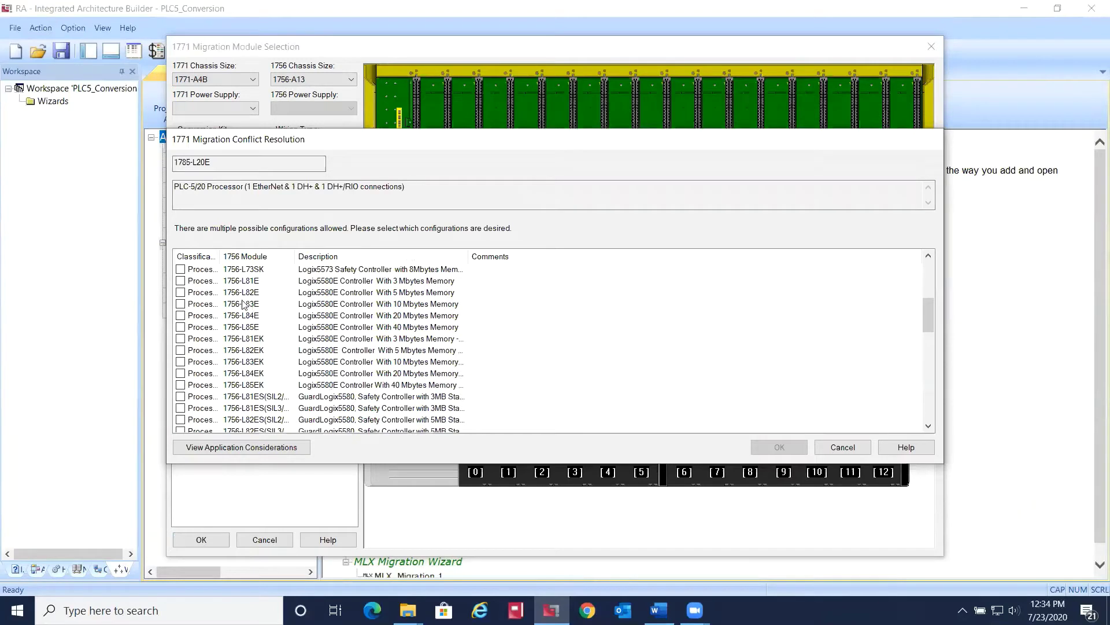
pyautogui.click(180, 292)
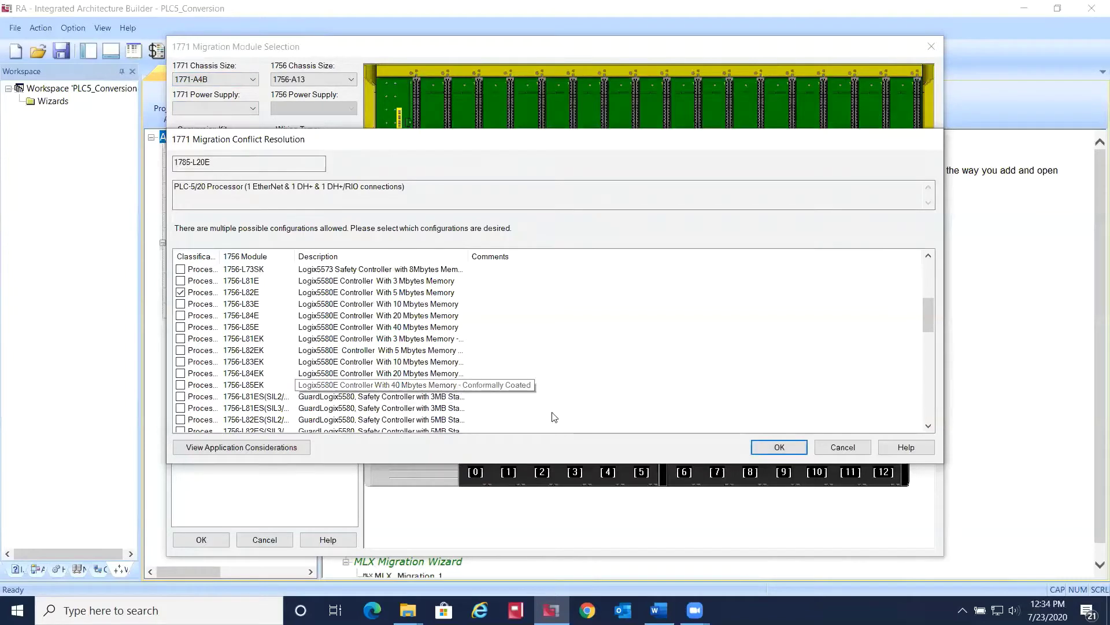
pyautogui.click(775, 449)
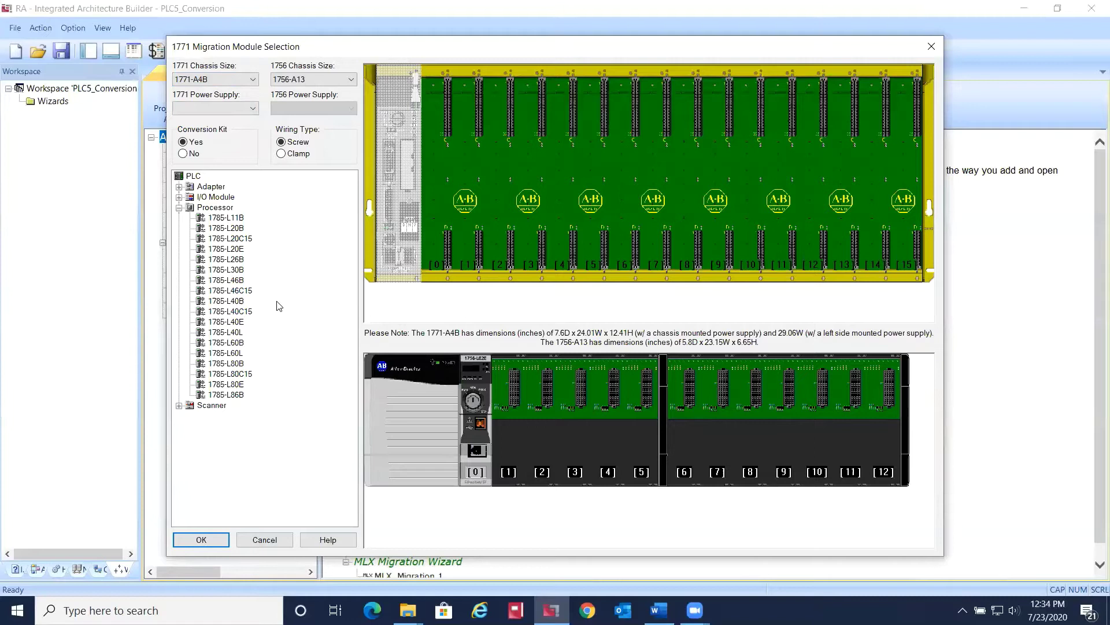
# - Set the 1771 power supply to 1771-P7 and choose the 1756-PA75 as its replacement
pyautogui.click(253, 109)
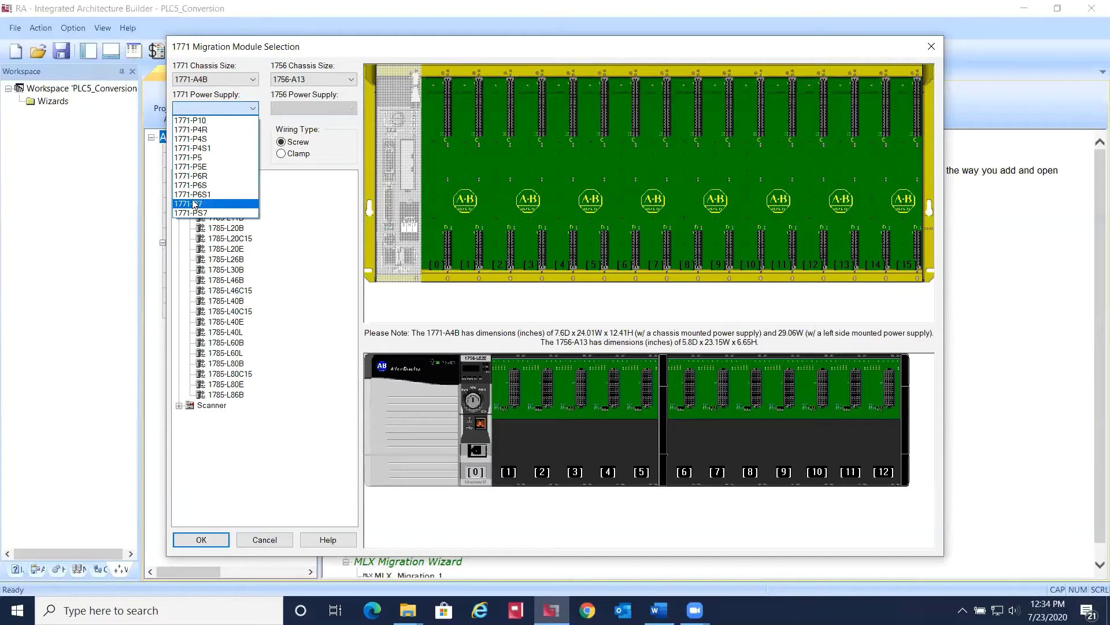
pyautogui.click(191, 204)
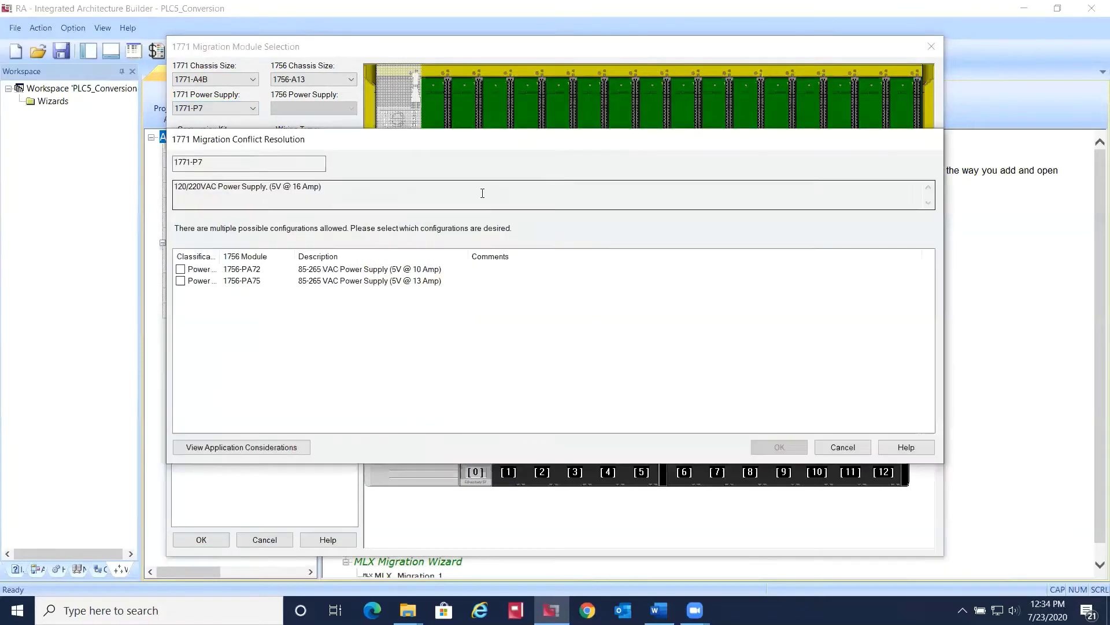
pyautogui.click(181, 280)
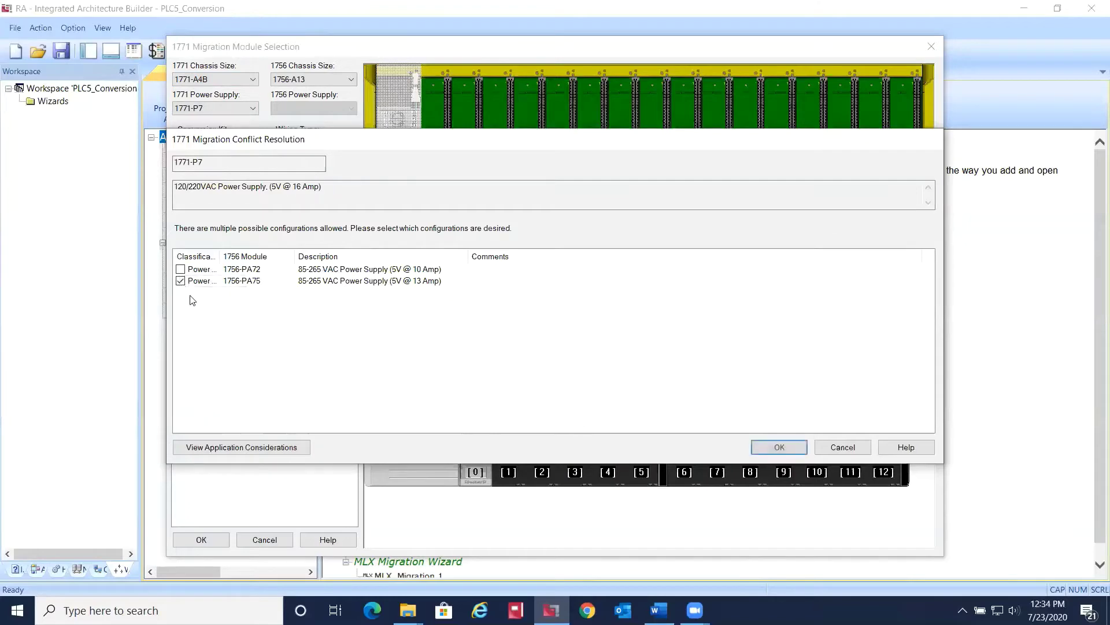
pyautogui.click(782, 445)
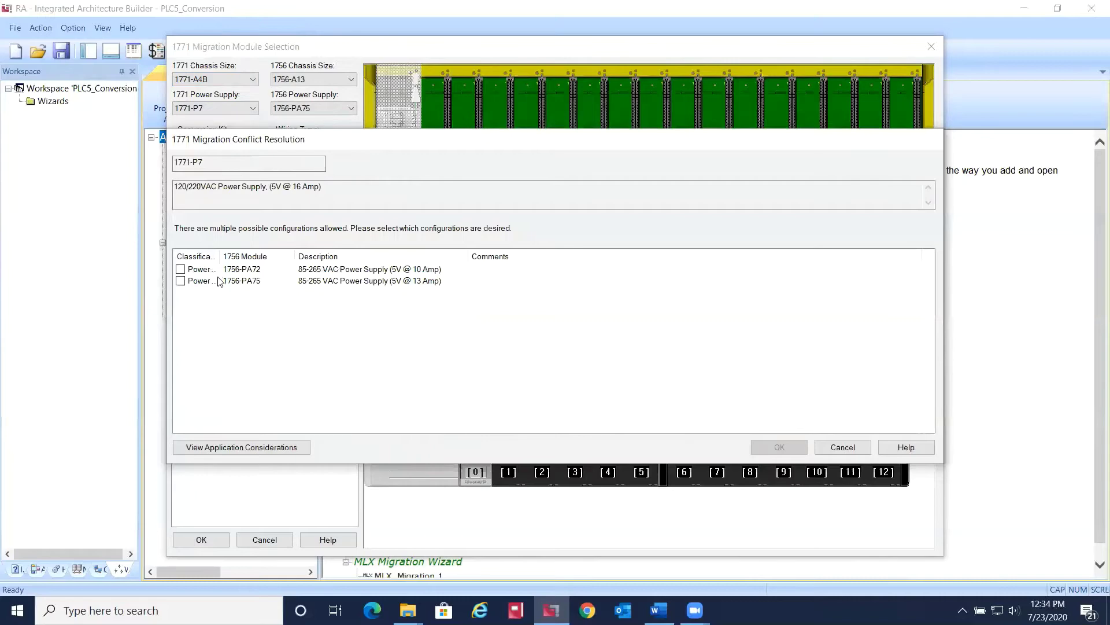
pyautogui.click(180, 281)
pyautogui.click(770, 448)
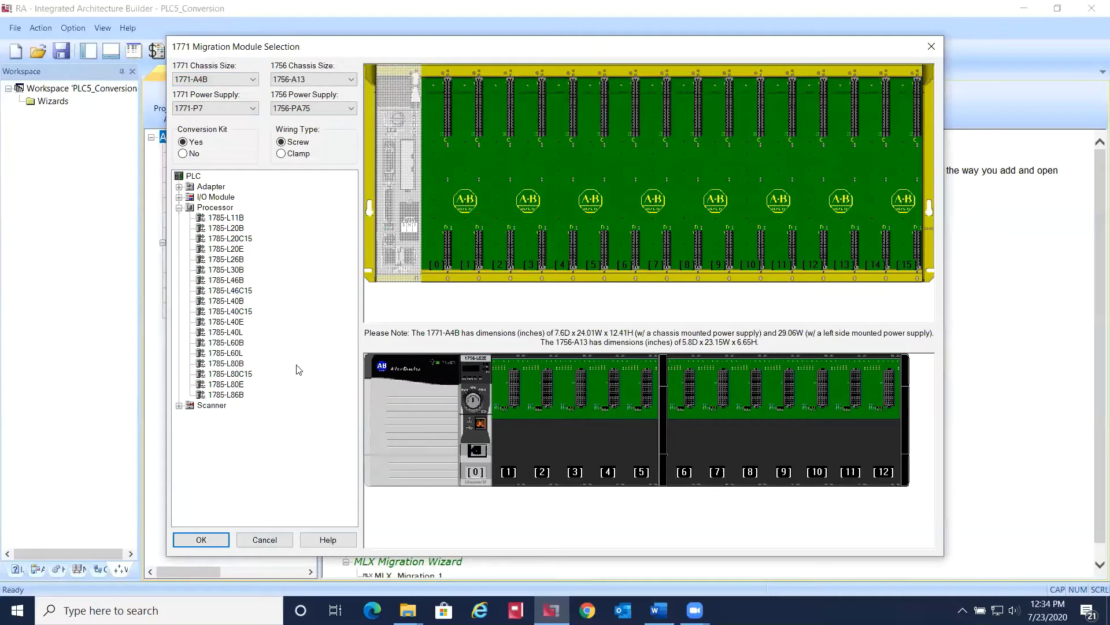
# - Place a 1771-IFE analog input module in slot 0 and migrate it to the 1756-IF16 in Single-Ended Voltage Mode
pyautogui.click(179, 207)
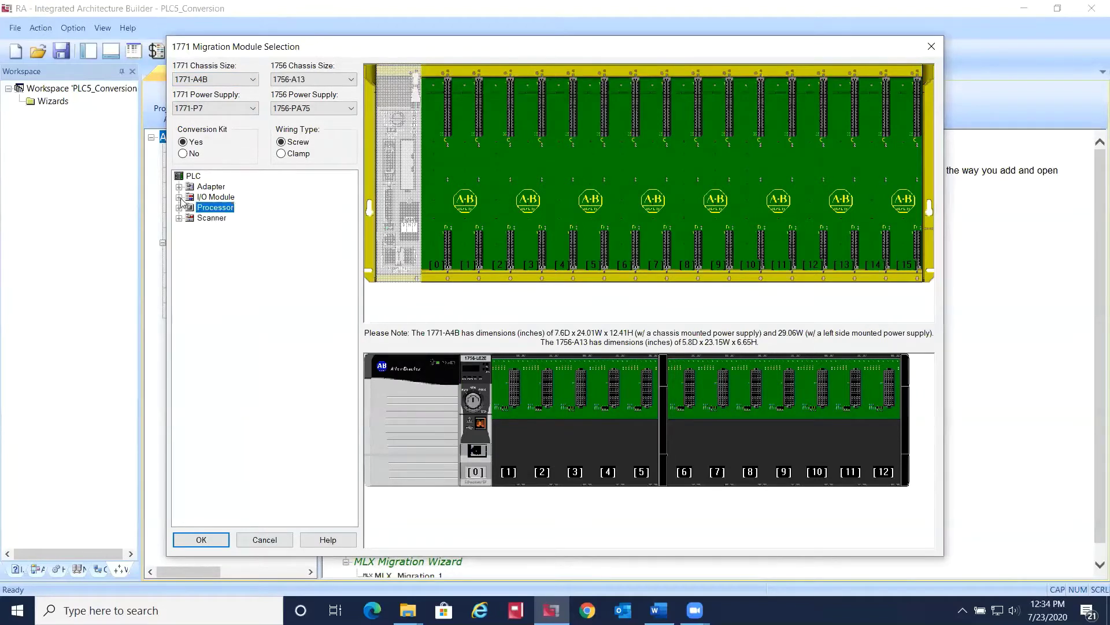
pyautogui.click(179, 197)
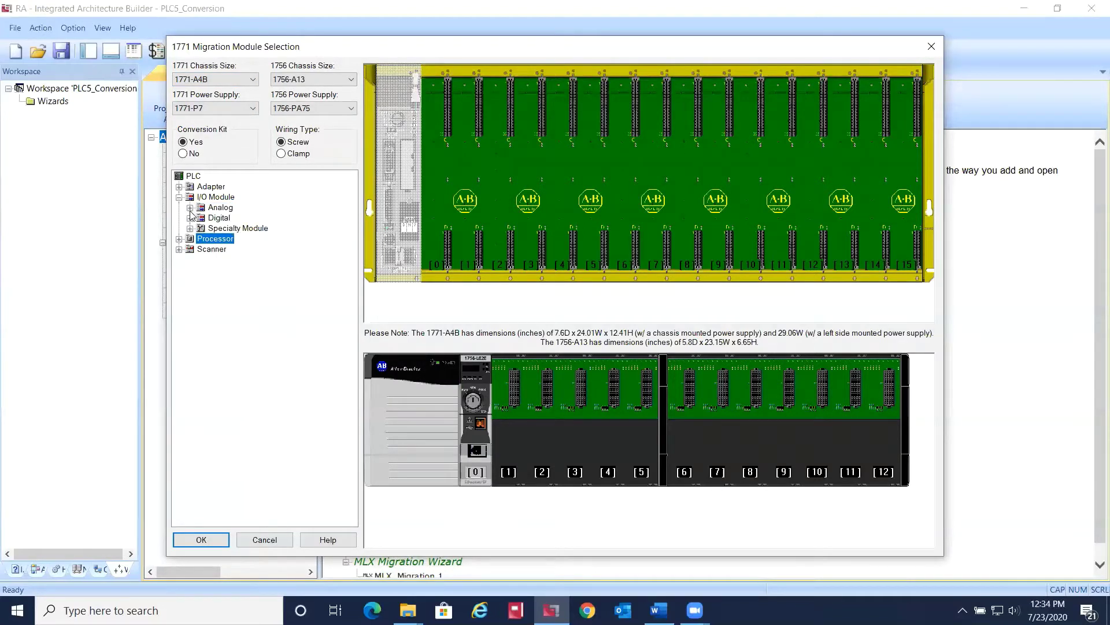
pyautogui.click(189, 207)
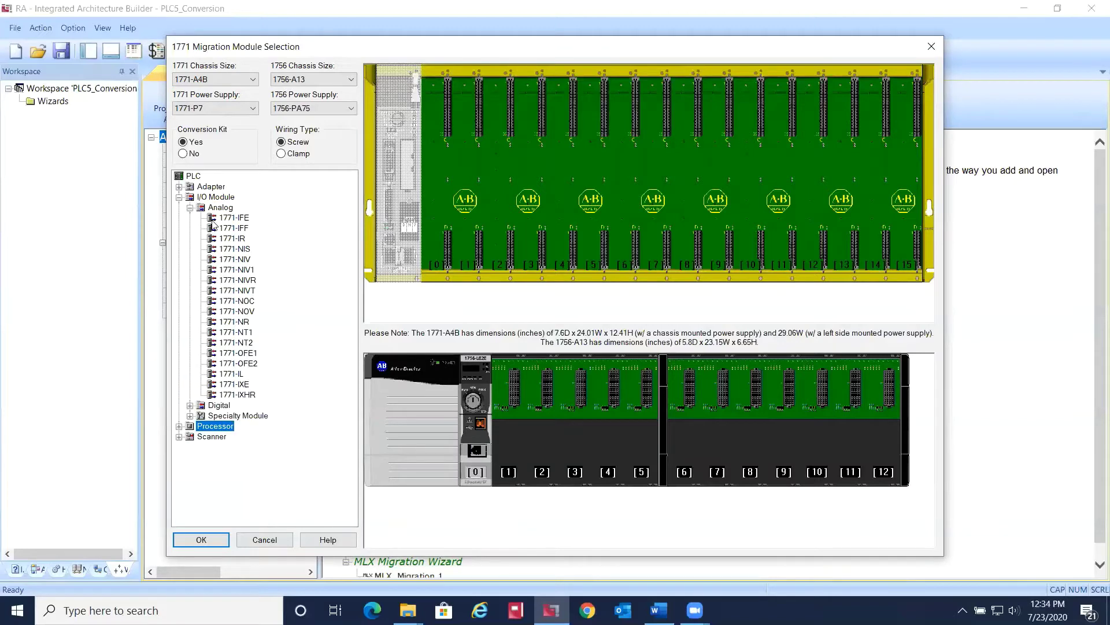
pyautogui.moveTo(231, 219); pyautogui.dragTo(462, 142)
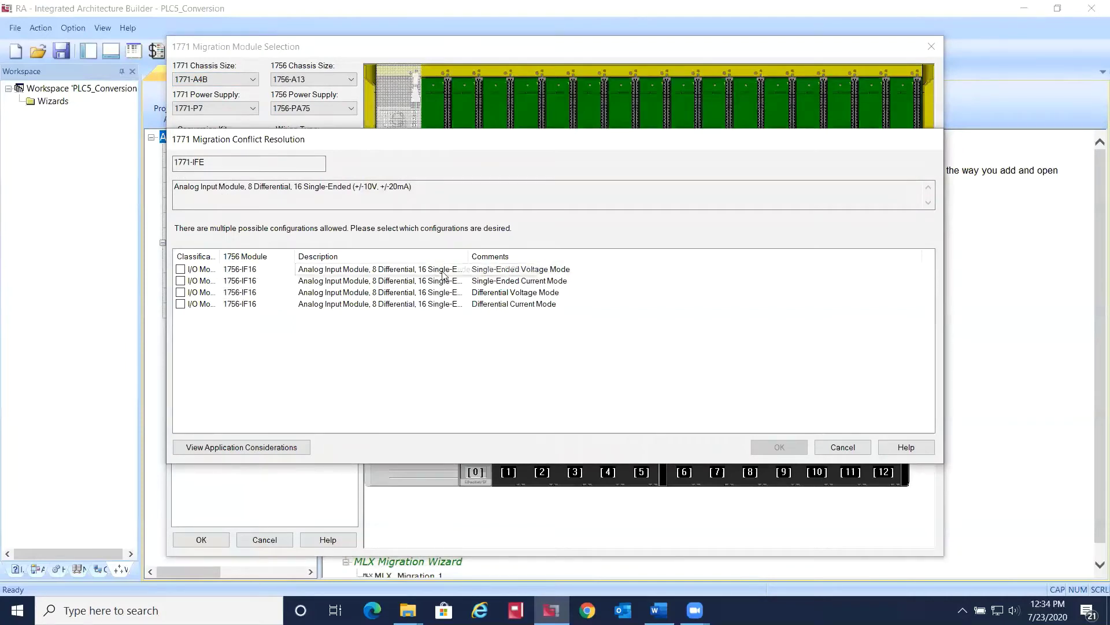
pyautogui.moveTo(468, 255); pyautogui.dragTo(575, 249)
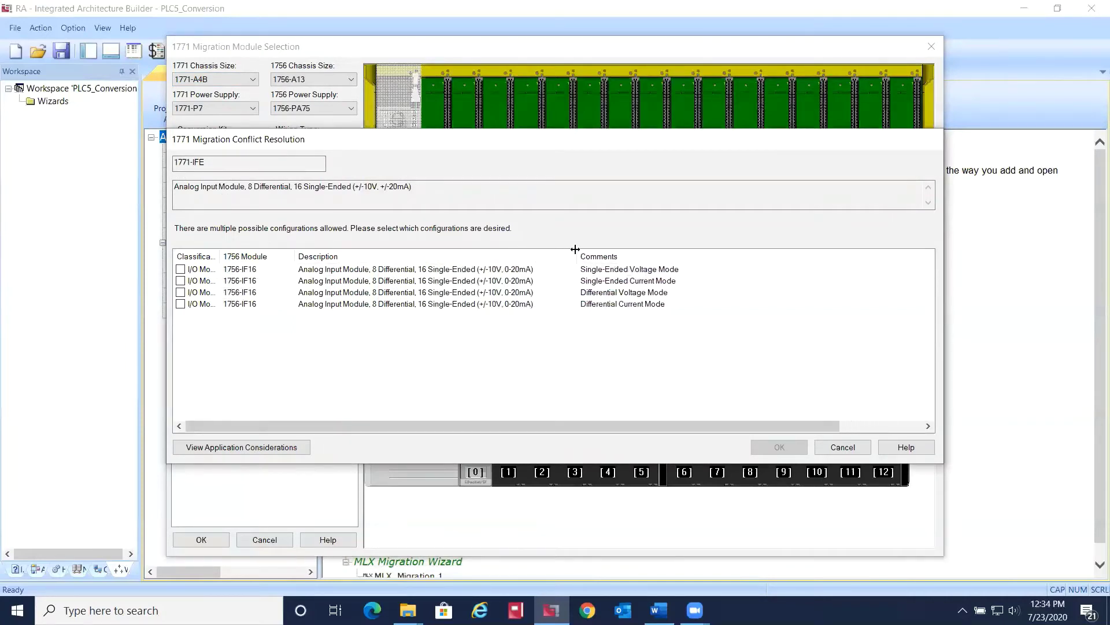
pyautogui.click(181, 269)
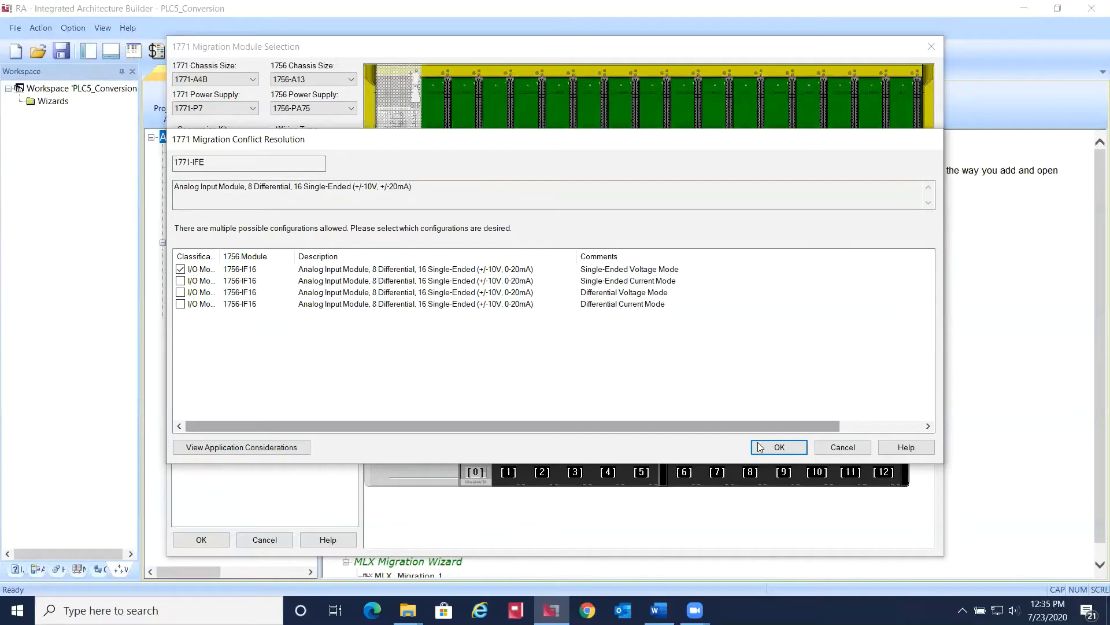
pyautogui.click(779, 447)
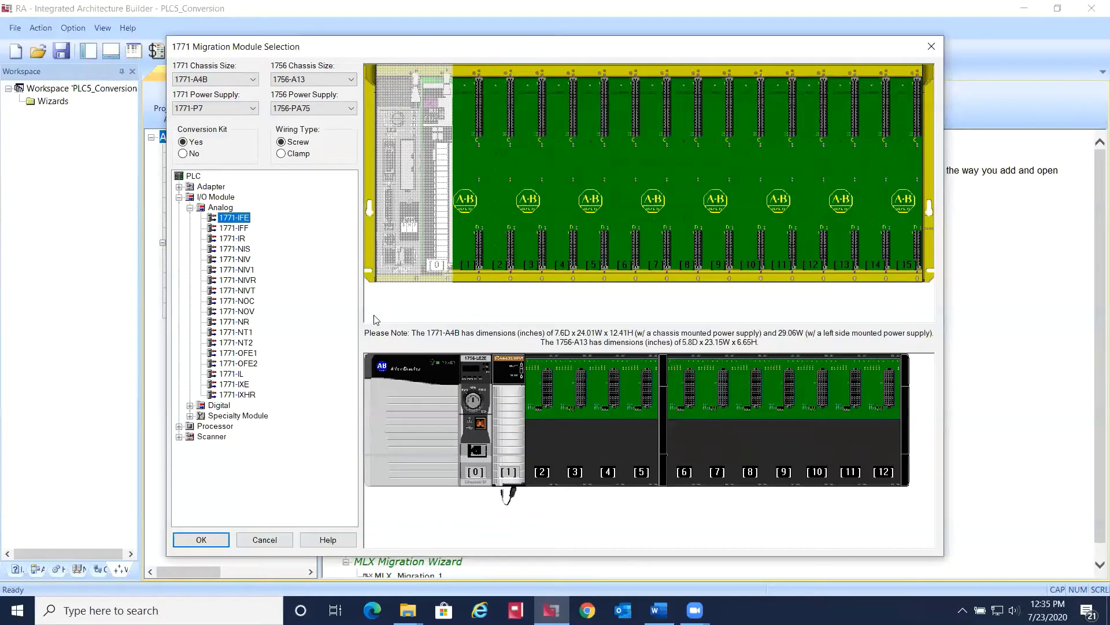
# - Place the digital input modules 1771-IA in slot 1 and 1771-IB in slot 2 of the 1771 chassis
pyautogui.click(190, 207)
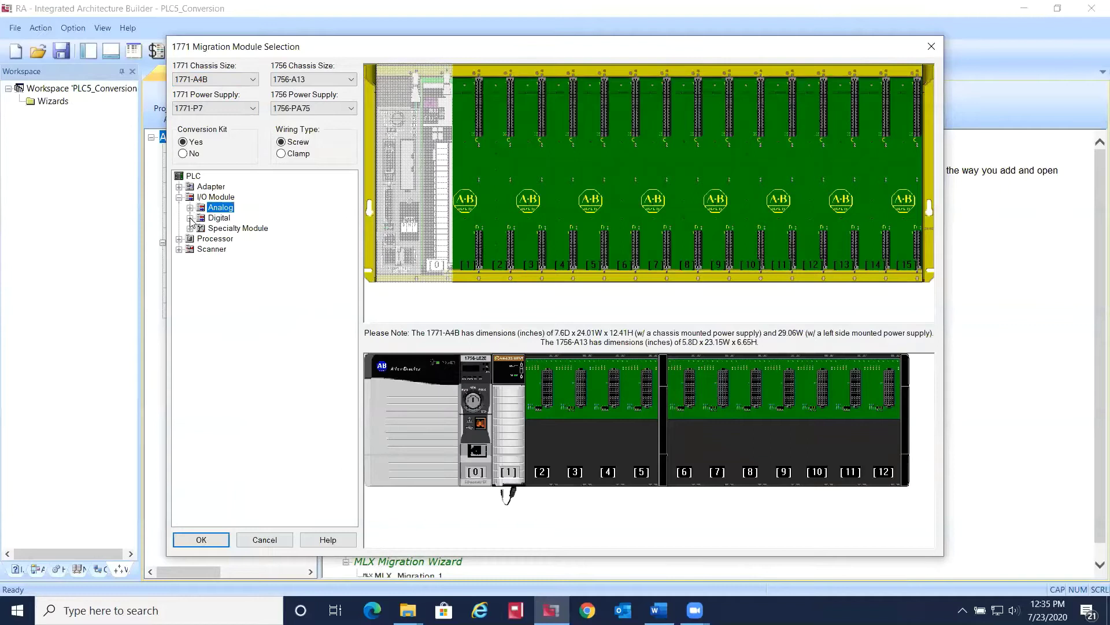
pyautogui.click(190, 218)
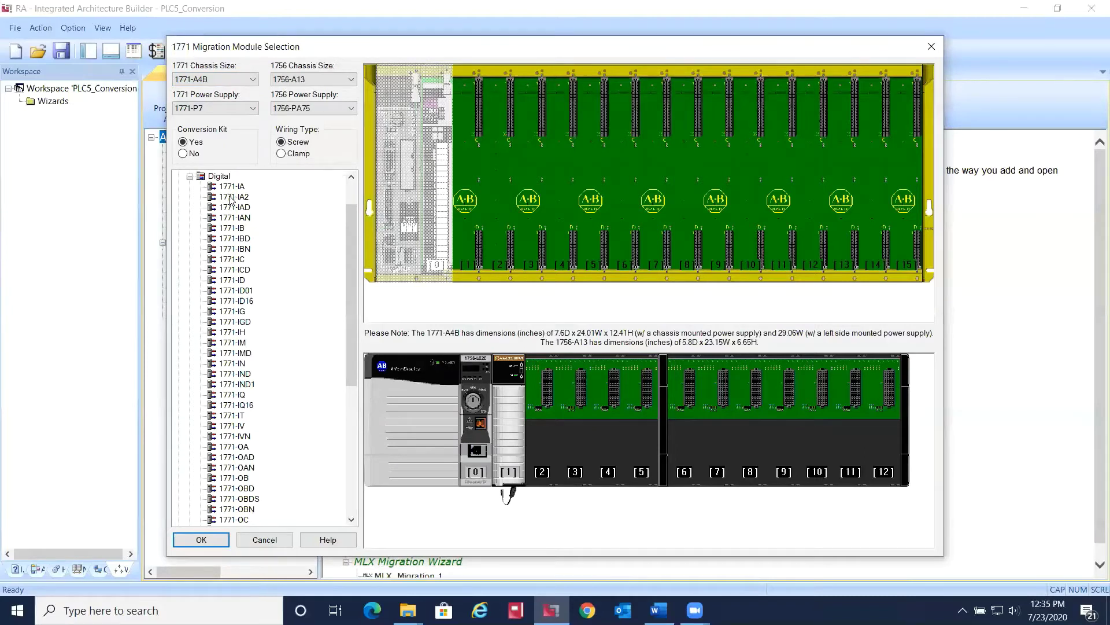
pyautogui.moveTo(232, 186); pyautogui.dragTo(477, 126)
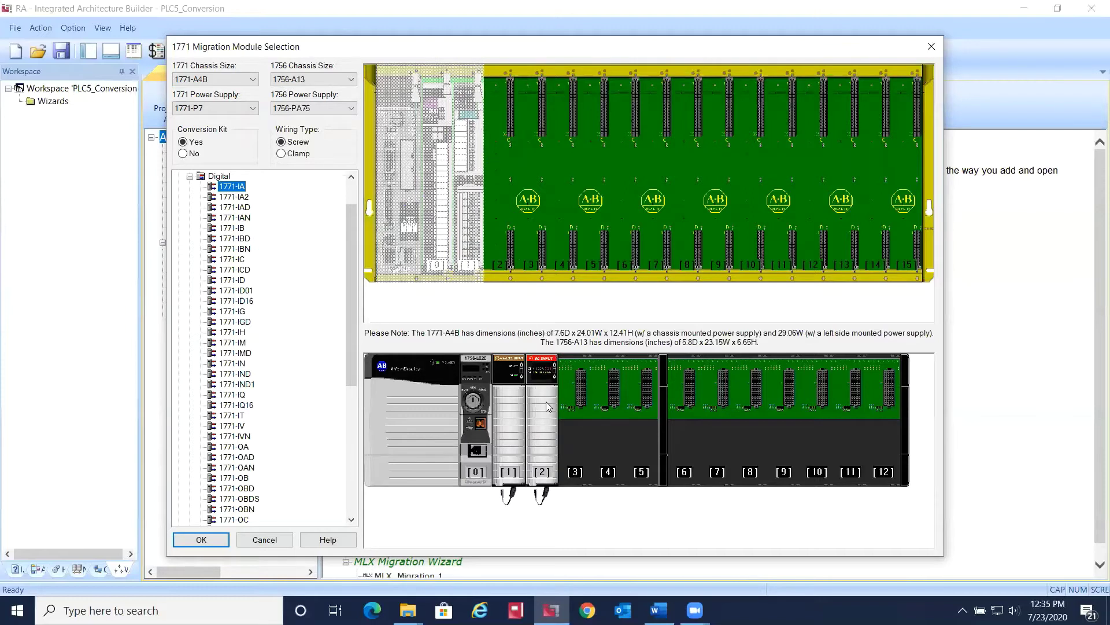
pyautogui.moveTo(548, 406)
pyautogui.moveTo(230, 230); pyautogui.dragTo(510, 236)
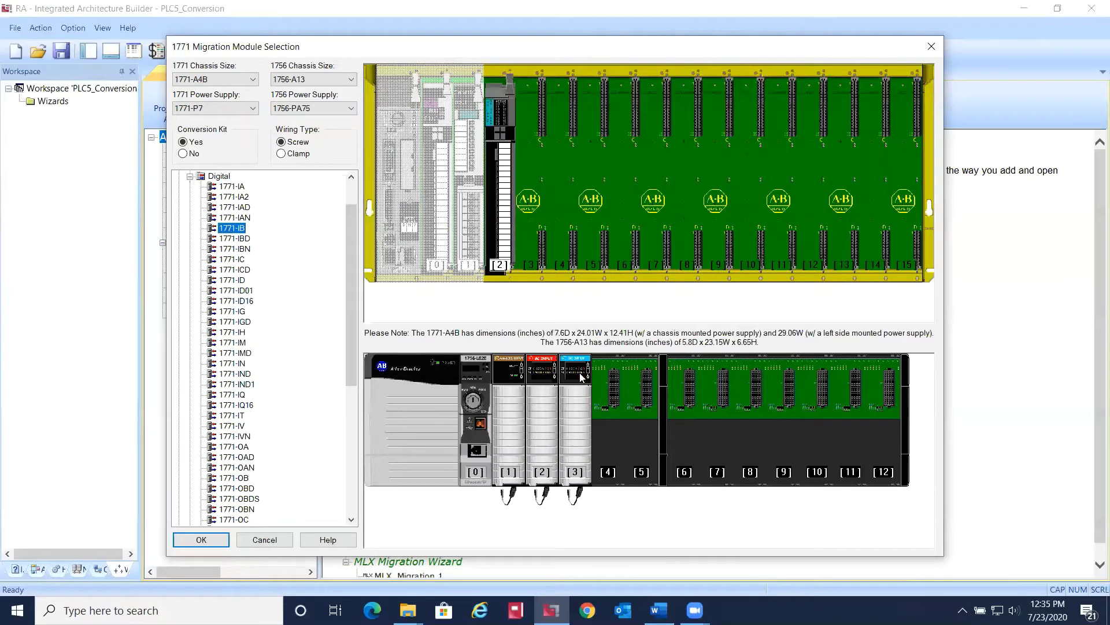
pyautogui.moveTo(572, 403)
# - Place the digital output modules 1771-OA in slot 3 and 1771-OB in slot 4 of the 1771 chassis
pyautogui.click(238, 447)
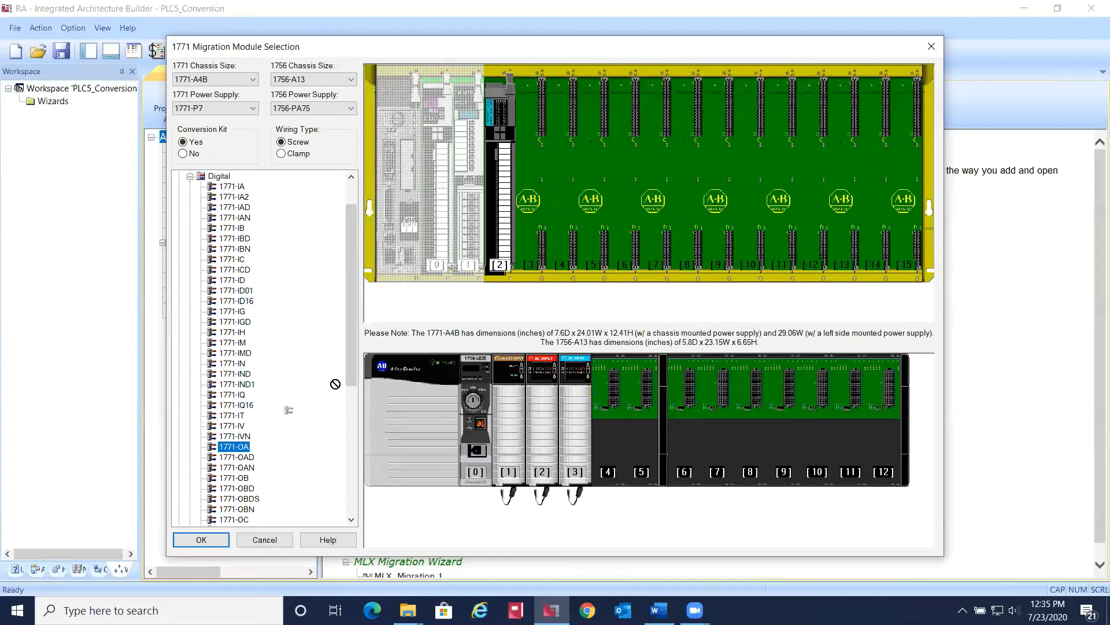
pyautogui.click(542, 132)
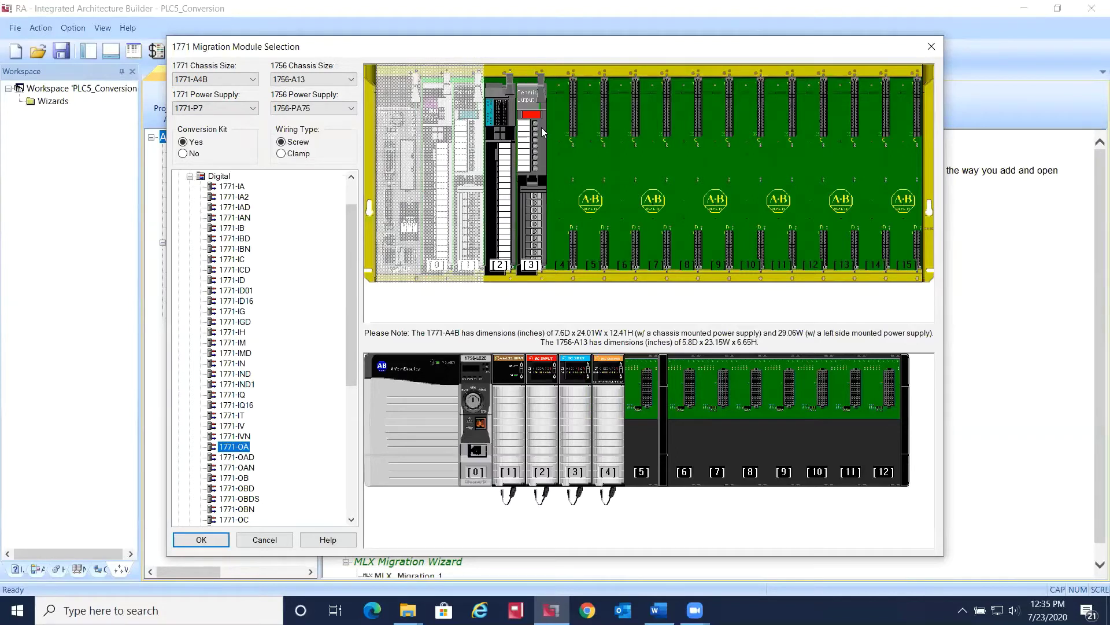
pyautogui.moveTo(611, 411)
pyautogui.moveTo(234, 477); pyautogui.dragTo(573, 139)
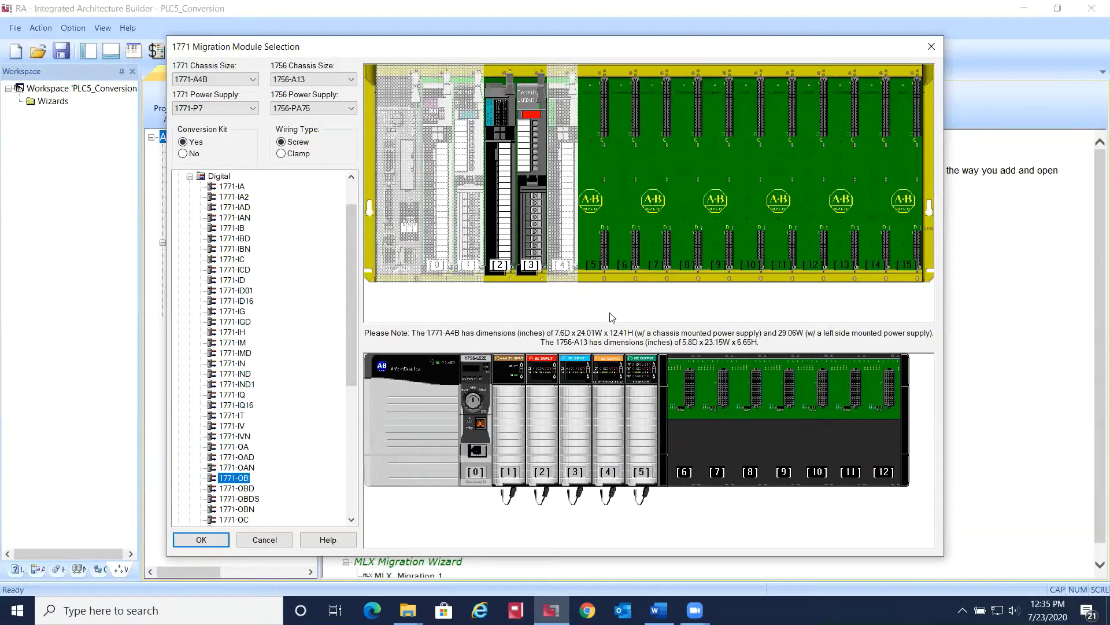
# - Place the 1771-IBN digital input module in slot 5 and the 1771-VHSC specialty module in slot 6 of the 1771 chassis
pyautogui.moveTo(644, 401)
pyautogui.moveTo(239, 252); pyautogui.dragTo(604, 128)
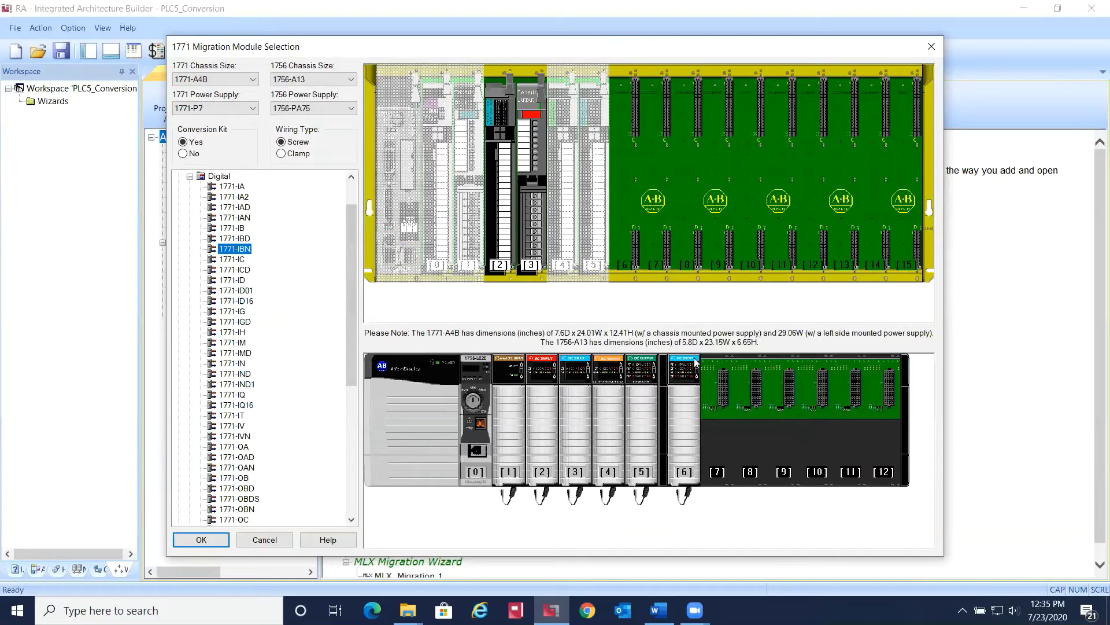
pyautogui.moveTo(692, 398)
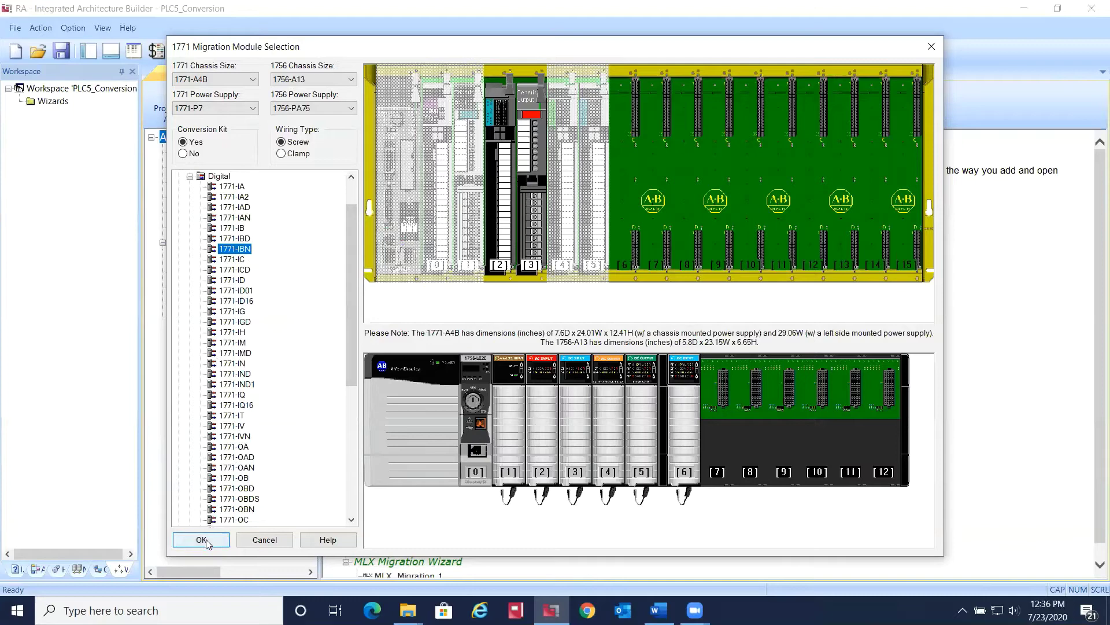
pyautogui.moveTo(350, 345); pyautogui.dragTo(352, 474)
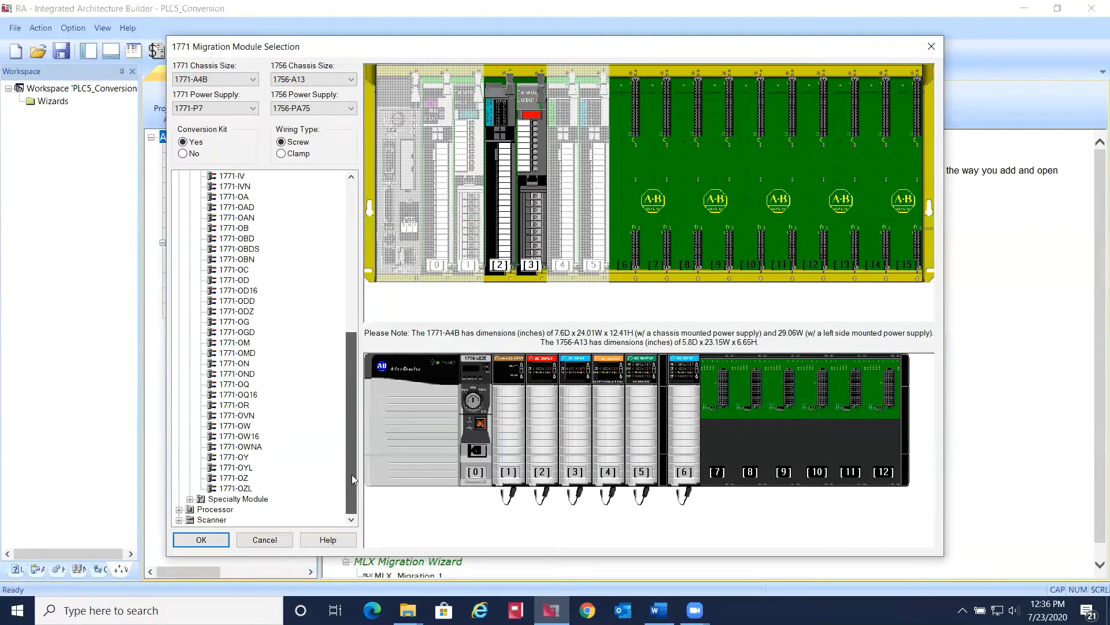
pyautogui.click(190, 499)
pyautogui.scroll(-1, 215, 460)
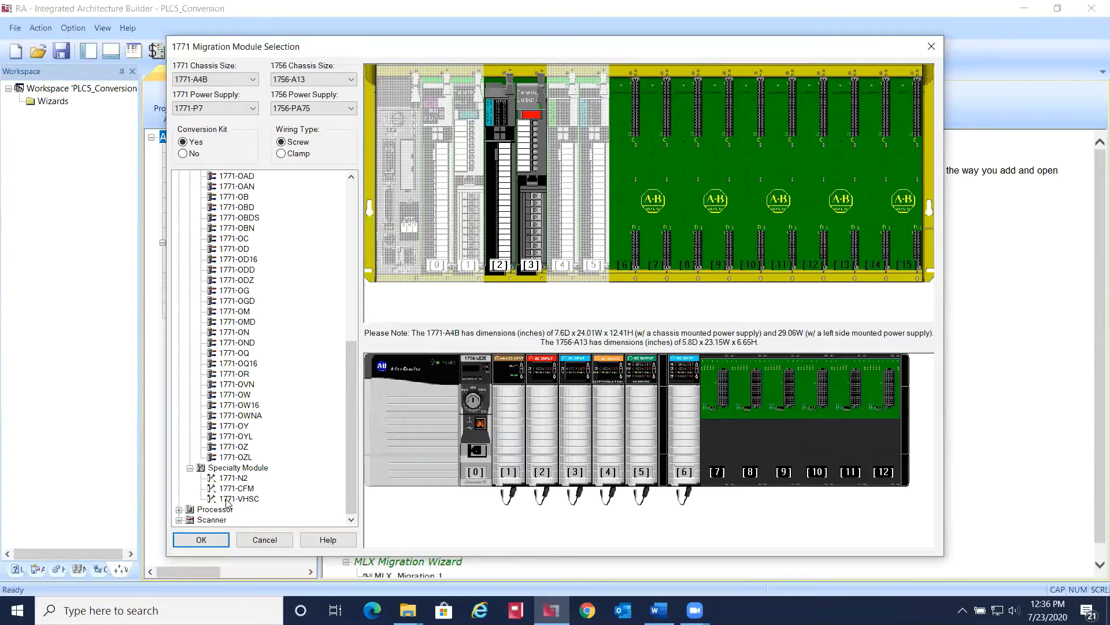
pyautogui.moveTo(227, 499); pyautogui.dragTo(637, 243)
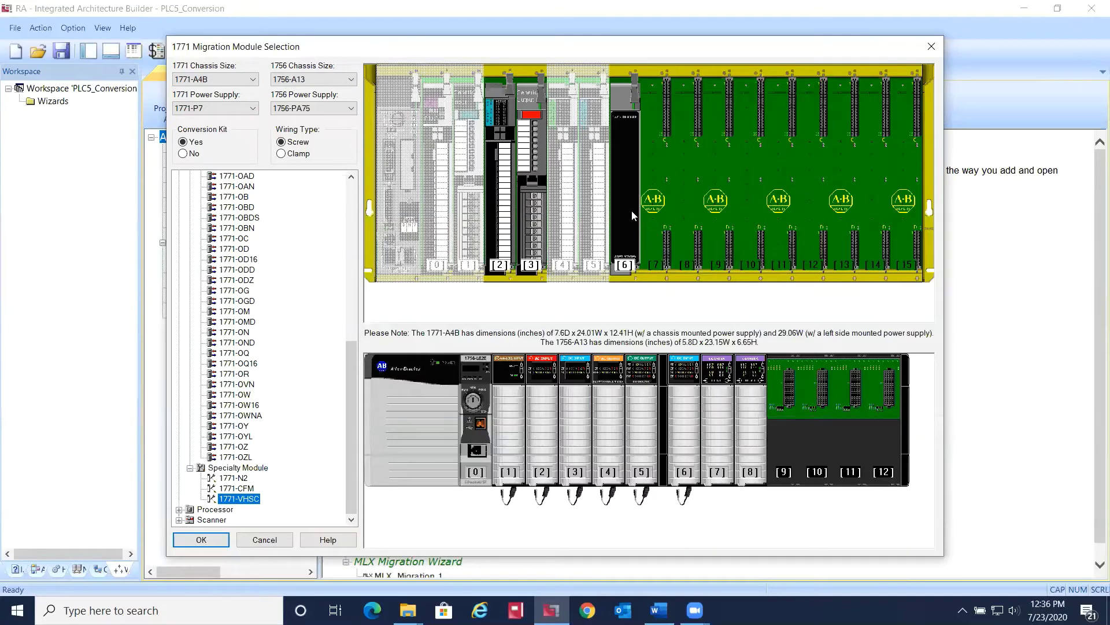
pyautogui.click(190, 468)
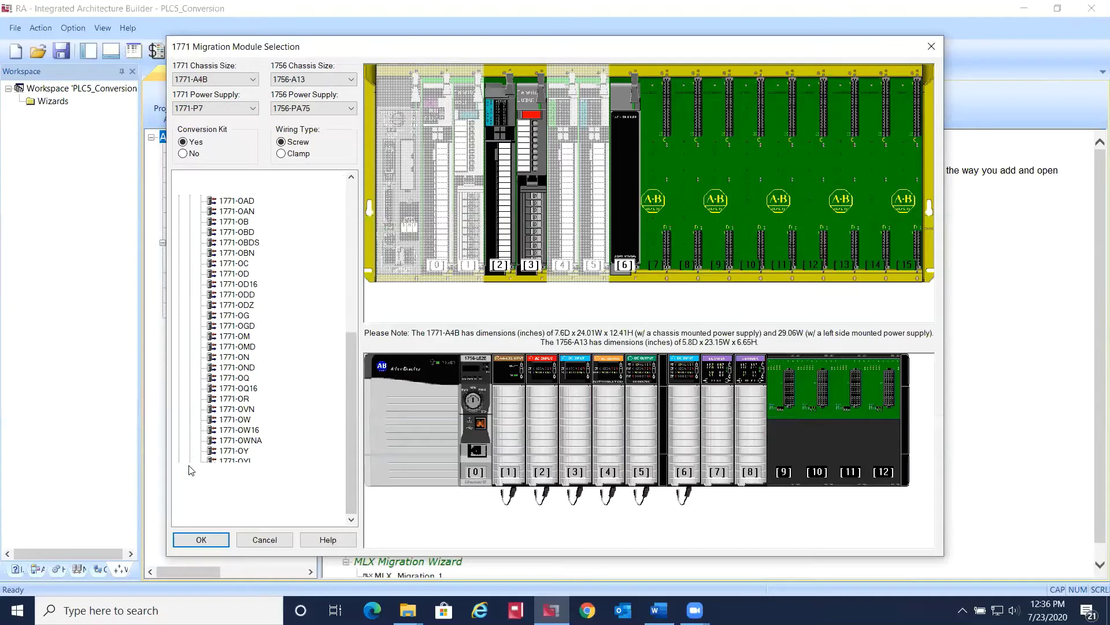
# - Accept the module selection, generate the 1756 hardware from chassis PLC001 and show it in the hardware view
pyautogui.click(179, 520)
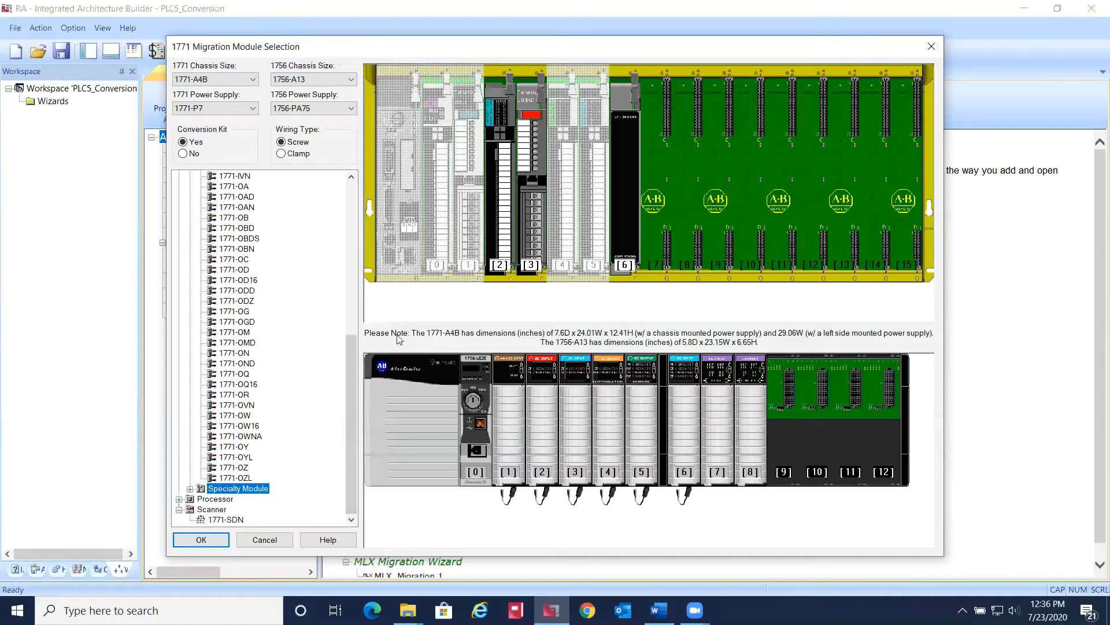
pyautogui.click(210, 540)
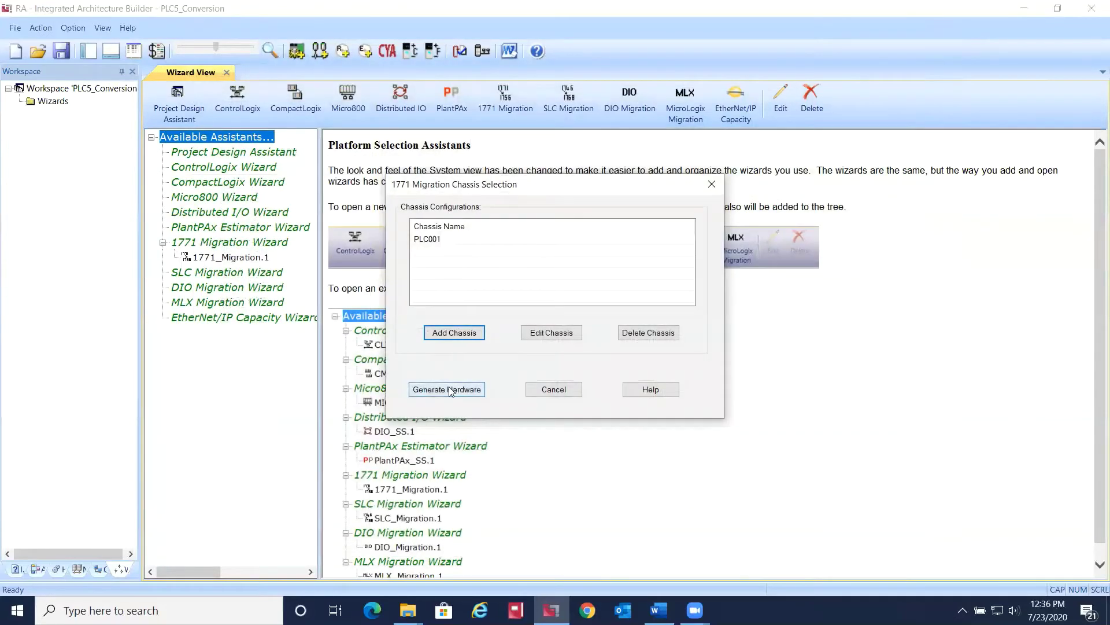
pyautogui.click(450, 390)
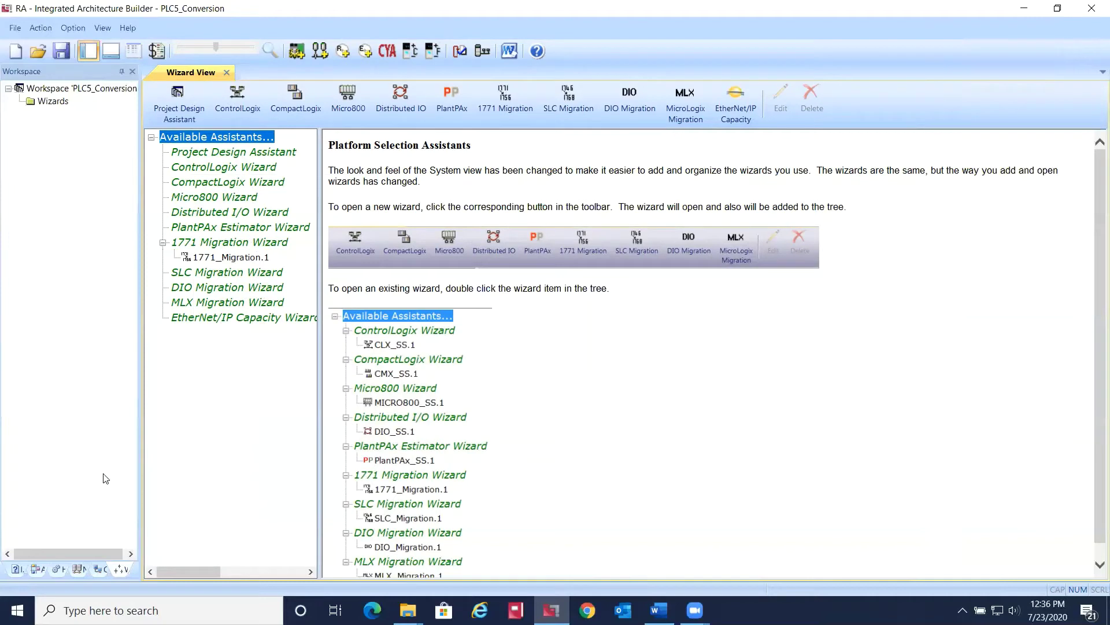
pyautogui.click(58, 571)
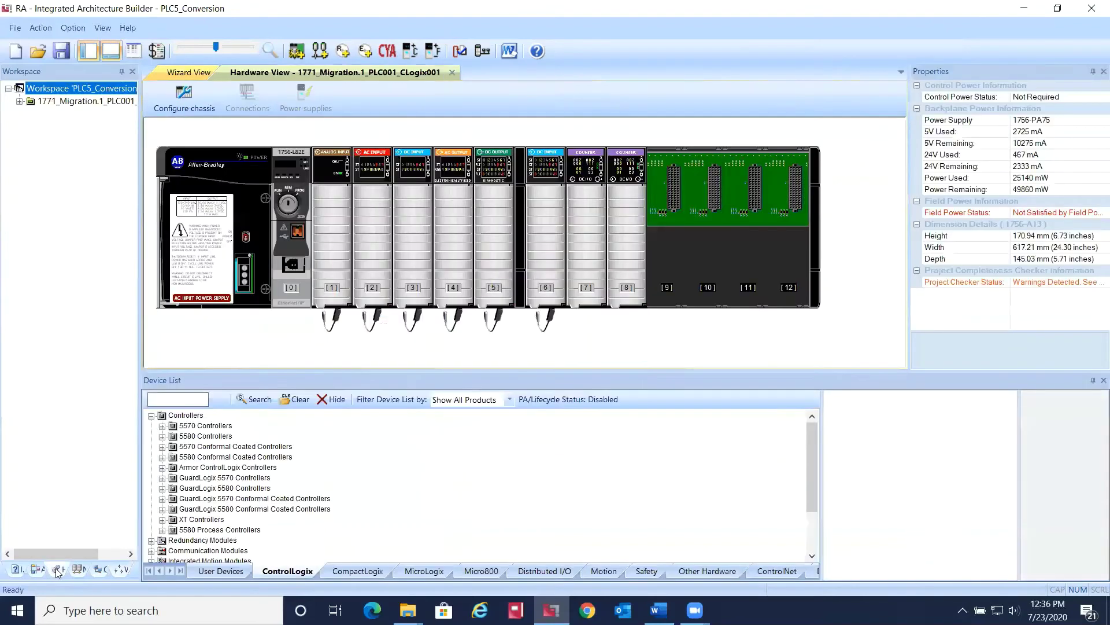
pyautogui.click(185, 336)
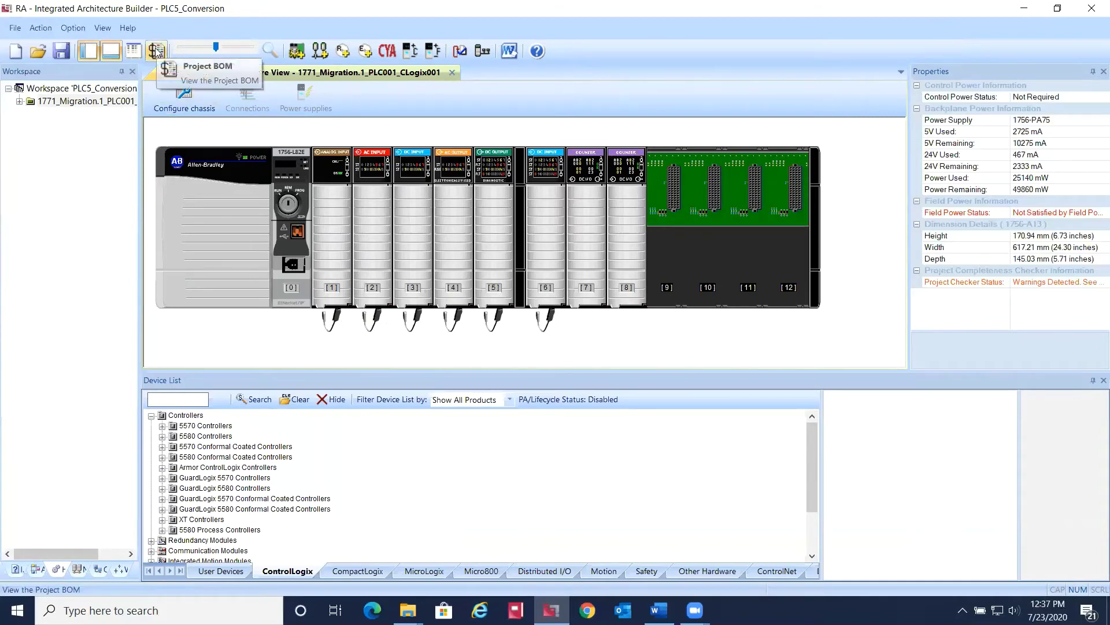
# - Open the project bill of material despite the project warnings, review its hardware items and prices, and close it
pyautogui.click(156, 51)
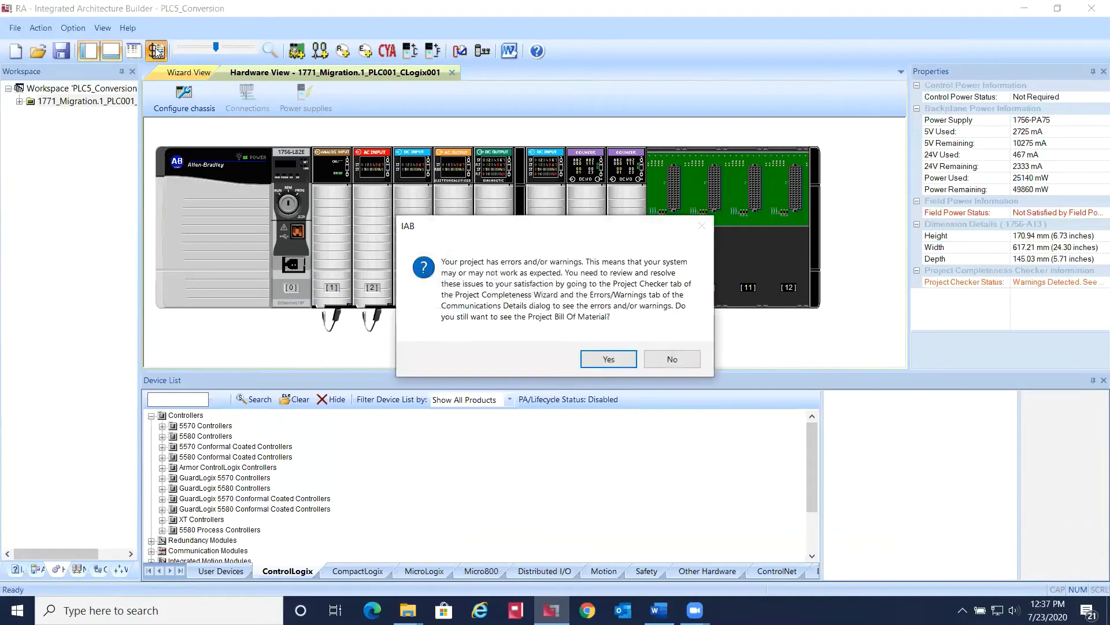
pyautogui.click(601, 358)
pyautogui.click(509, 338)
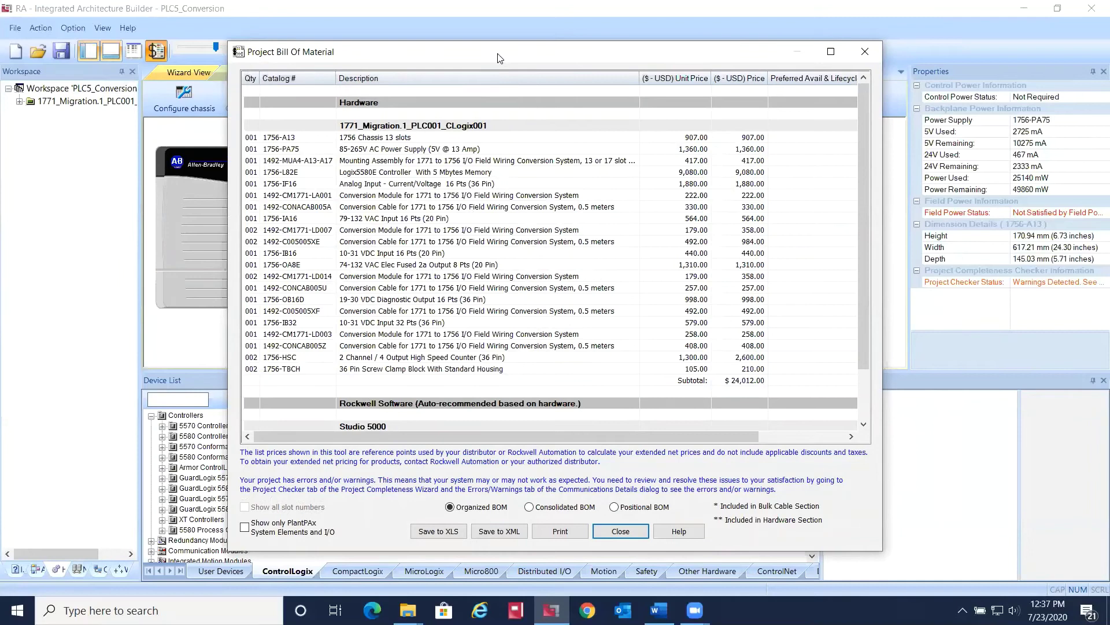
pyautogui.moveTo(498, 29); pyautogui.dragTo(495, 29)
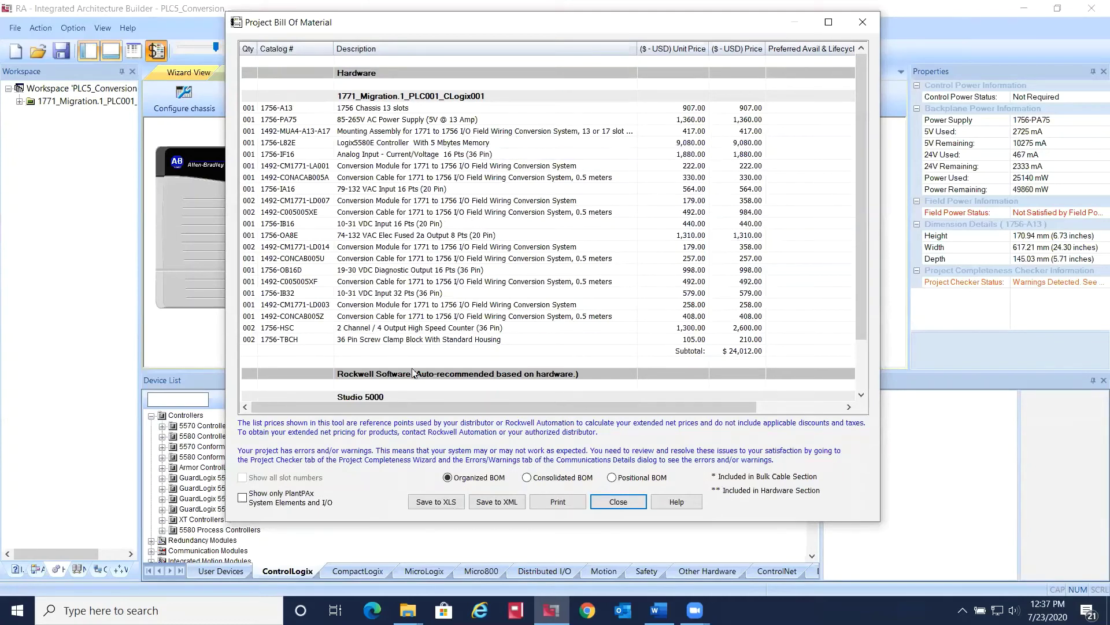
pyautogui.click(439, 502)
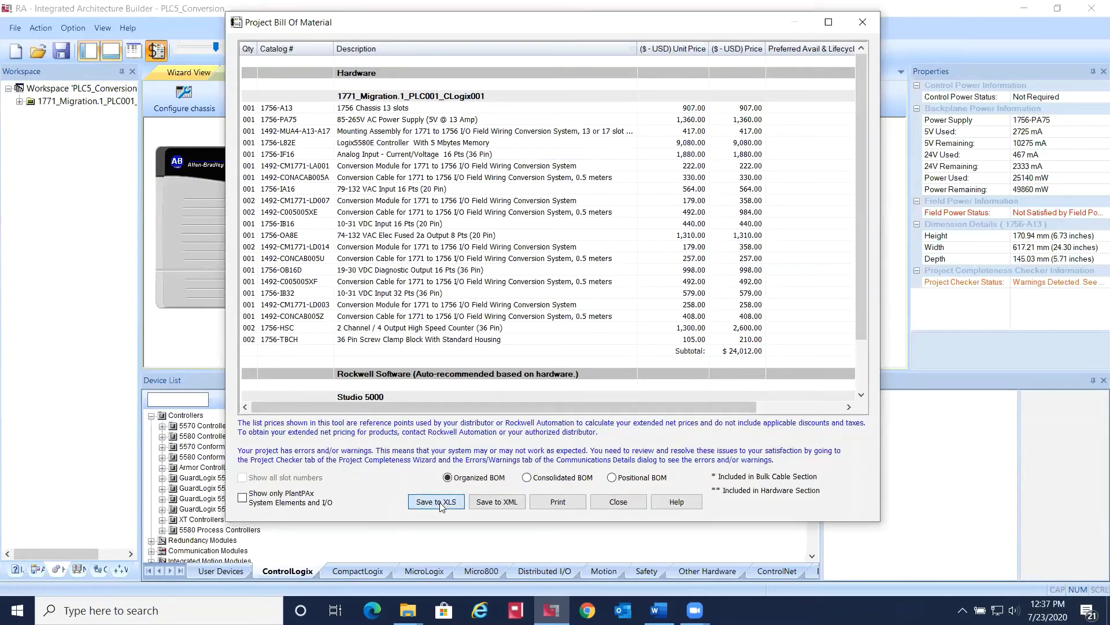
pyautogui.click(862, 22)
pyautogui.click(15, 28)
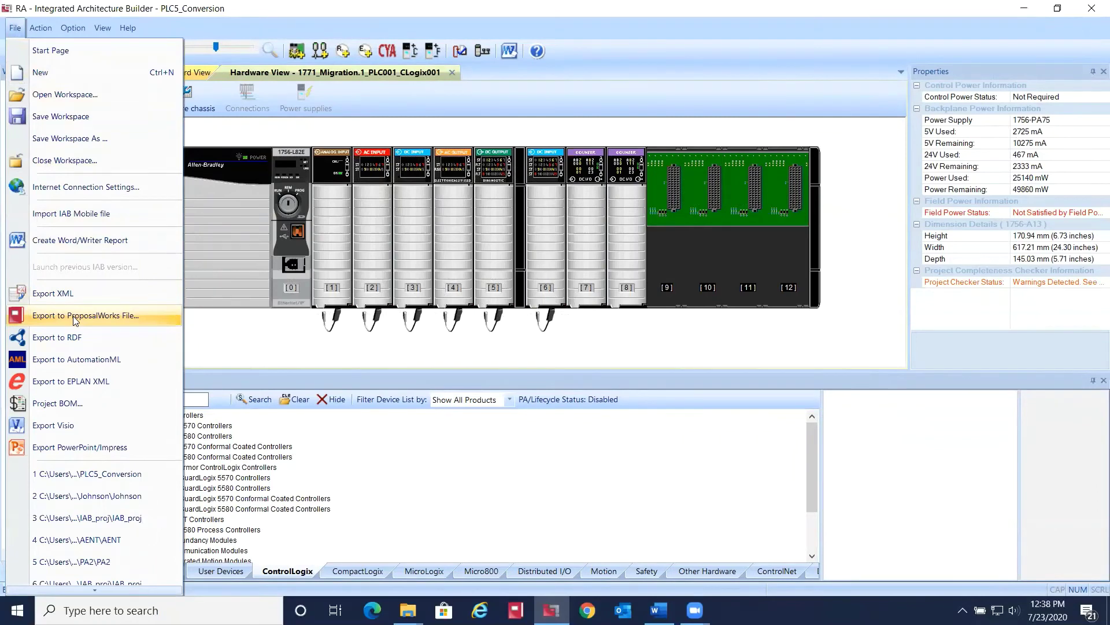
pyautogui.click(185, 295)
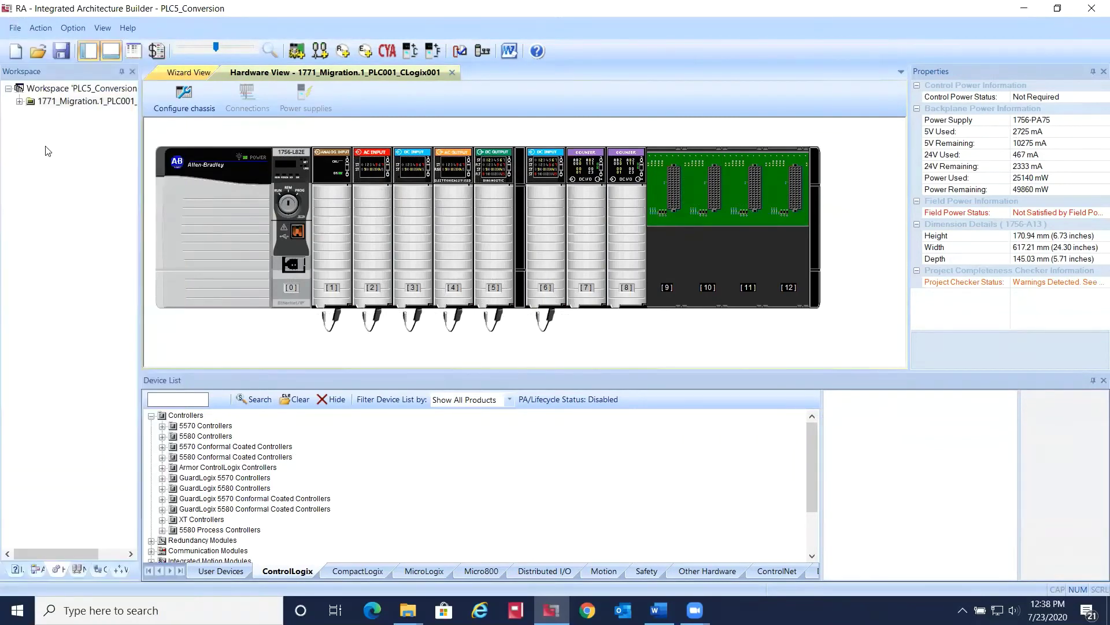
# - Expand the migrated 1756 chassis in the workspace tree and widen the tree area to read its full name
pyautogui.click(20, 101)
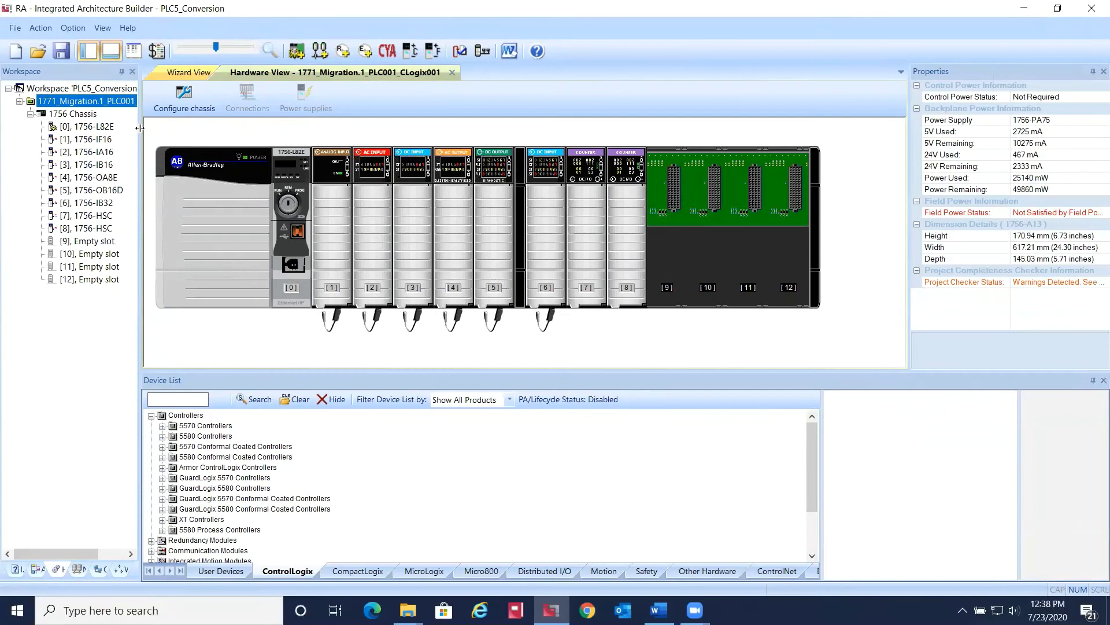
pyautogui.moveTo(139, 128); pyautogui.dragTo(178, 131)
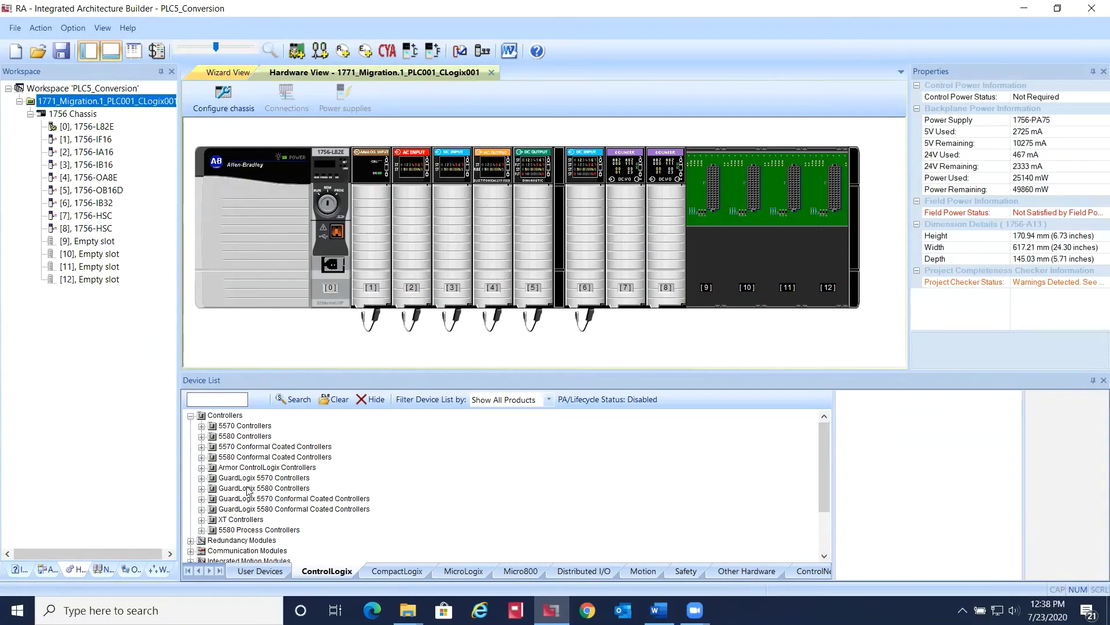
# - Add a 1756-DHRIO DH+/RIO bridge/scanner communication module to slot 12 of the 1756 chassis
pyautogui.click(190, 551)
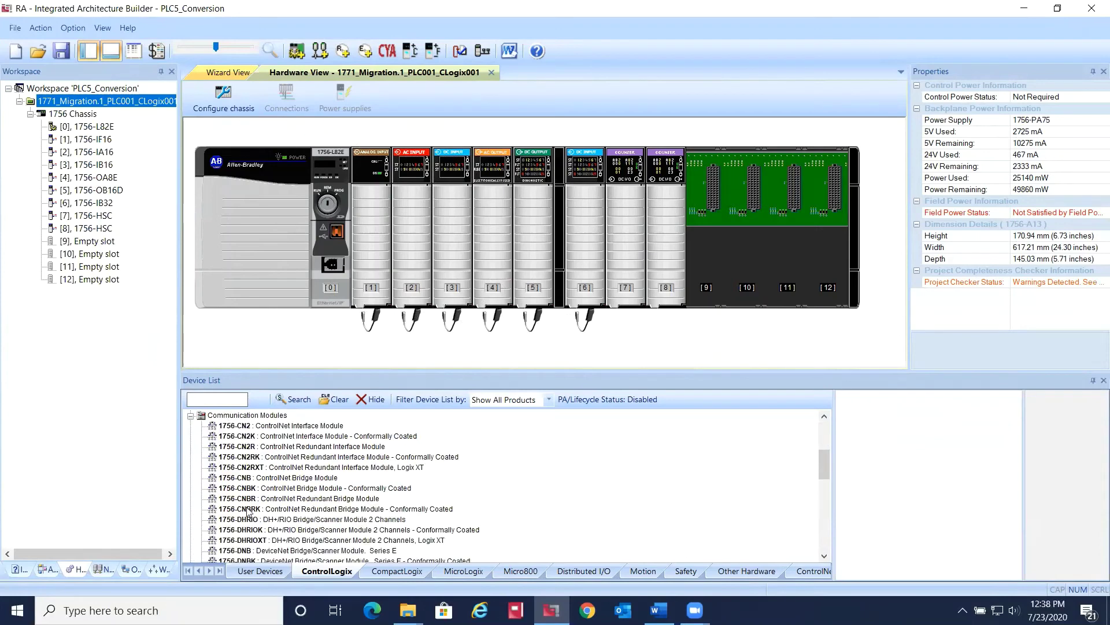
pyautogui.scroll(-3, 273, 485)
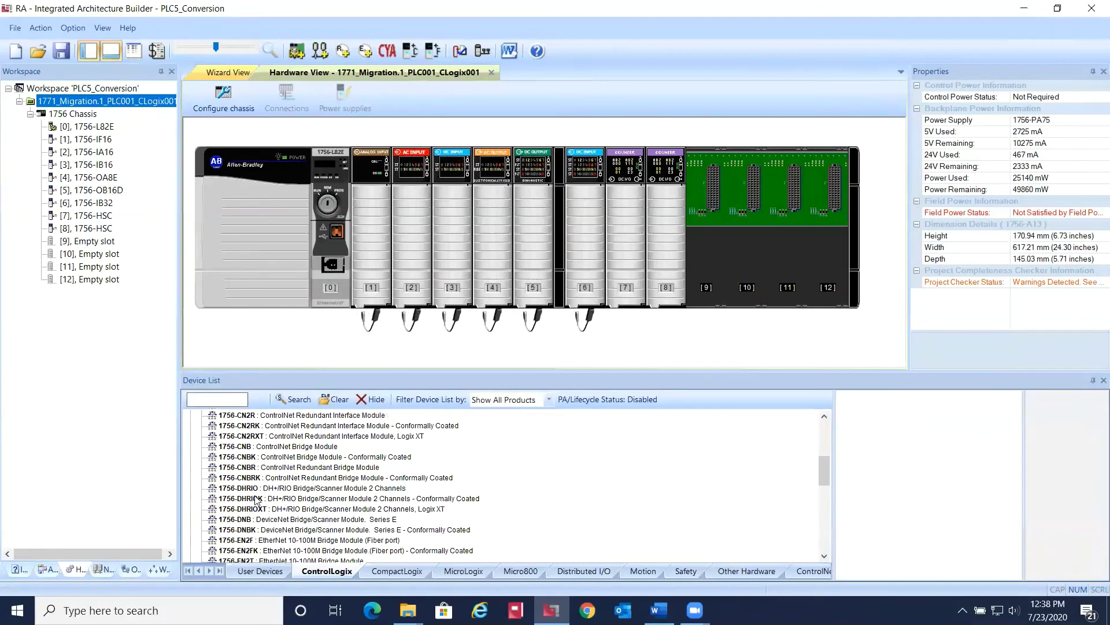
pyautogui.moveTo(252, 490); pyautogui.dragTo(843, 223)
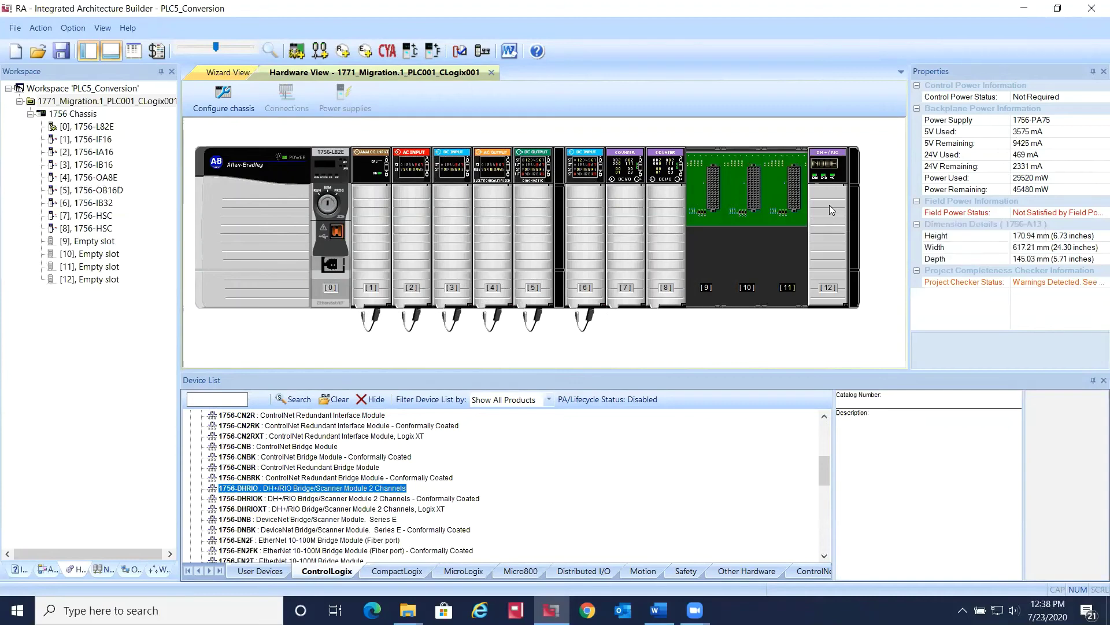
# - Fill empty slots 9, 10 and 11 of the 1756 chassis with 1756-N2 slot filler modules
pyautogui.scroll(1, 255, 446)
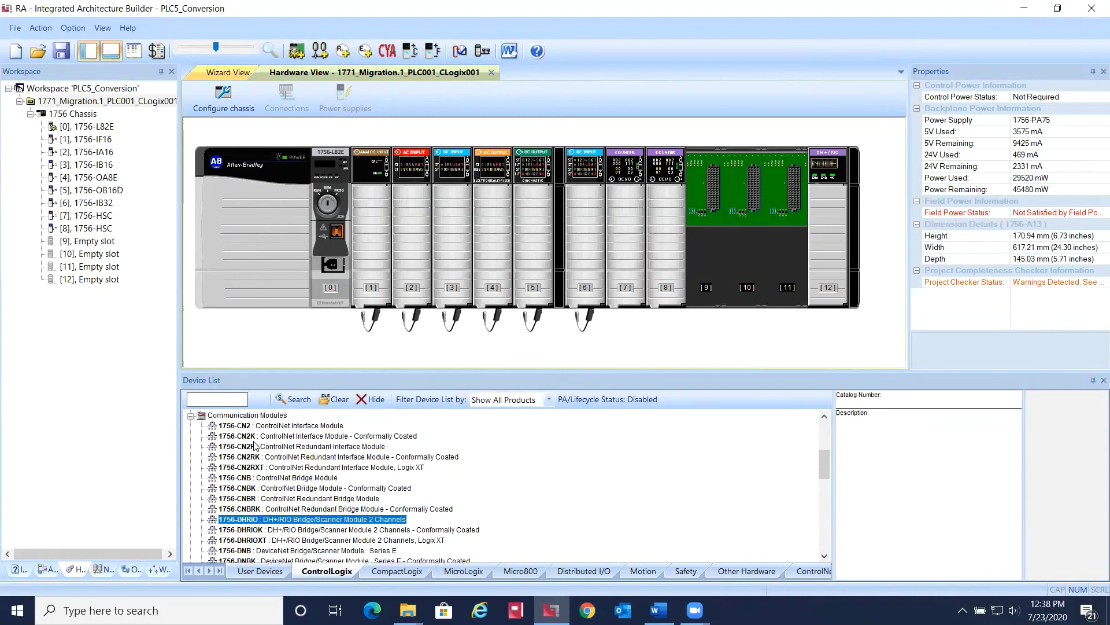
pyautogui.click(191, 416)
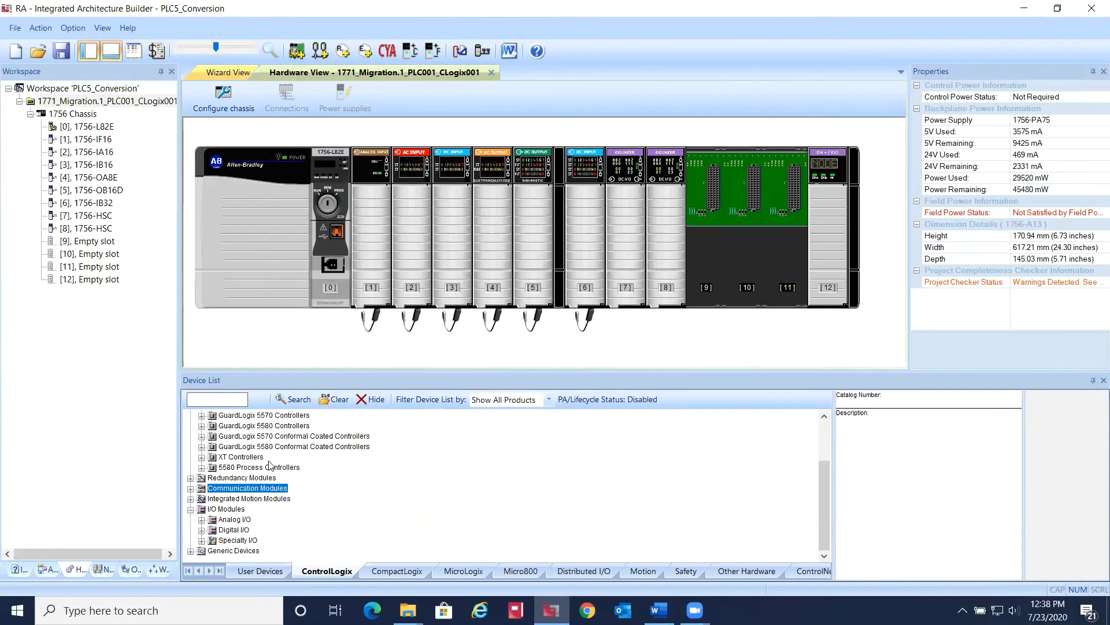
pyautogui.click(202, 540)
pyautogui.scroll(-2, 265, 533)
pyautogui.moveTo(256, 530); pyautogui.dragTo(674, 269)
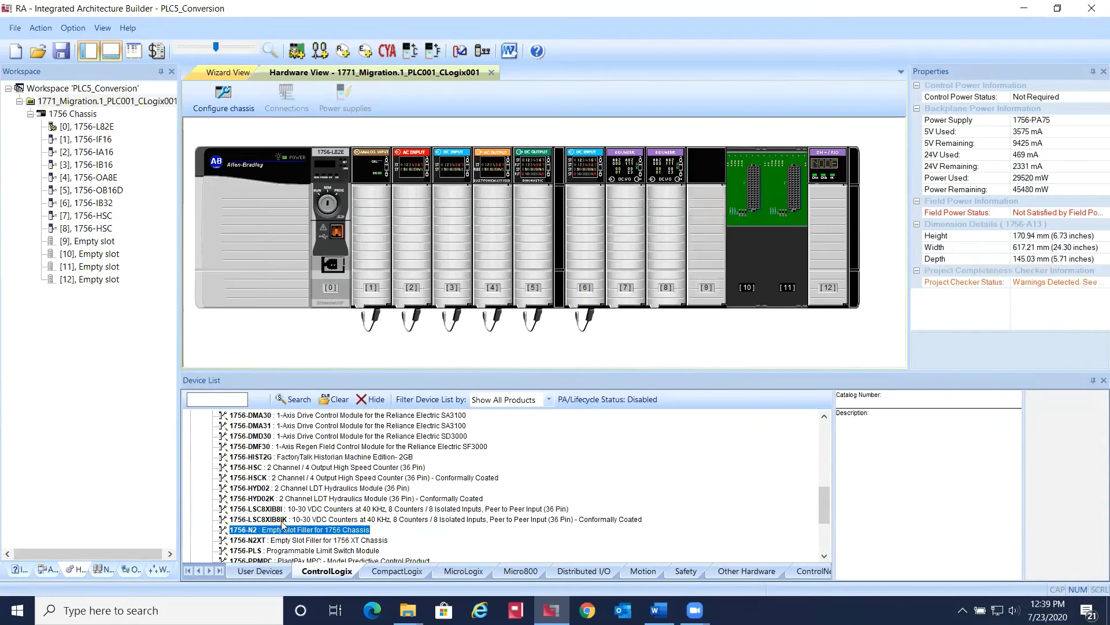
pyautogui.moveTo(267, 531); pyautogui.dragTo(748, 200)
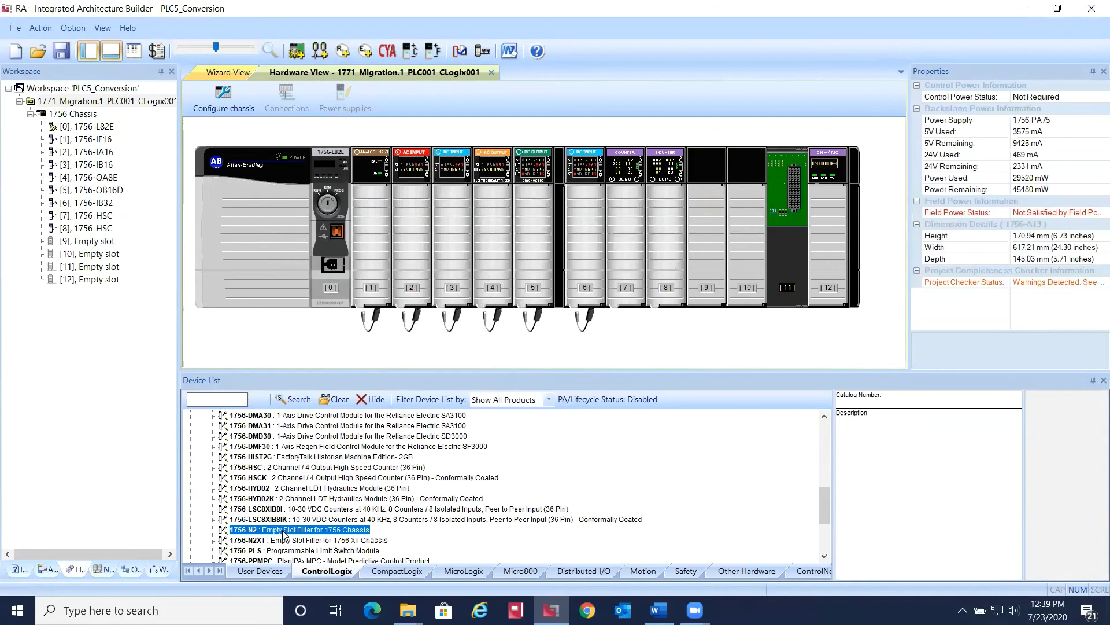
pyautogui.moveTo(284, 533); pyautogui.dragTo(800, 215)
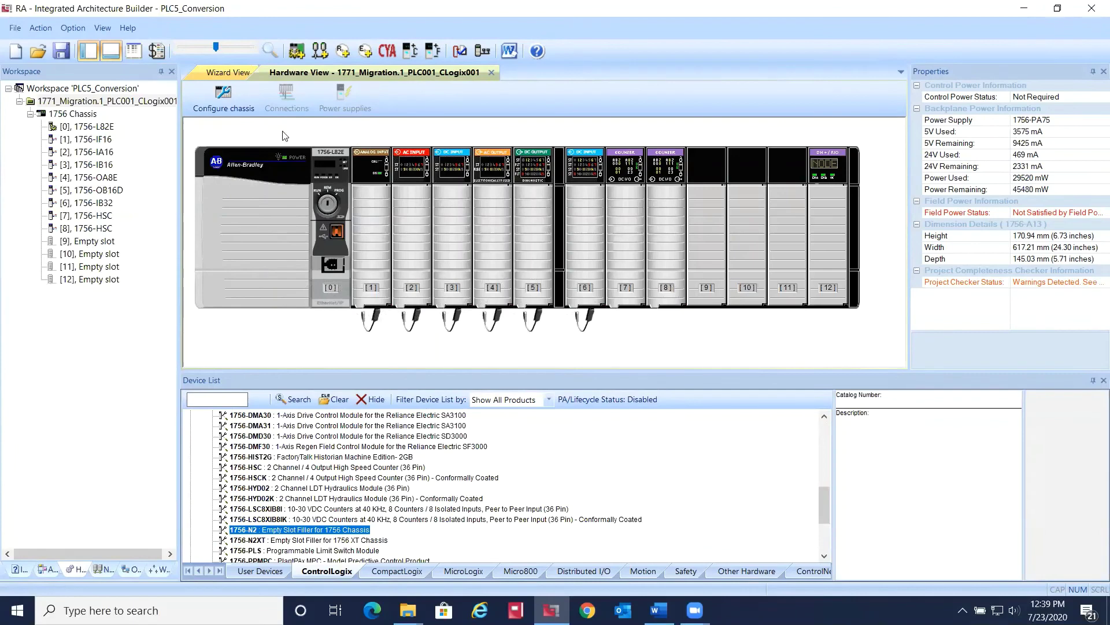
# - Open the updated project bill of material despite the project warnings, cancelling the Rockwell Software Selection Wizard analysis
pyautogui.click(156, 50)
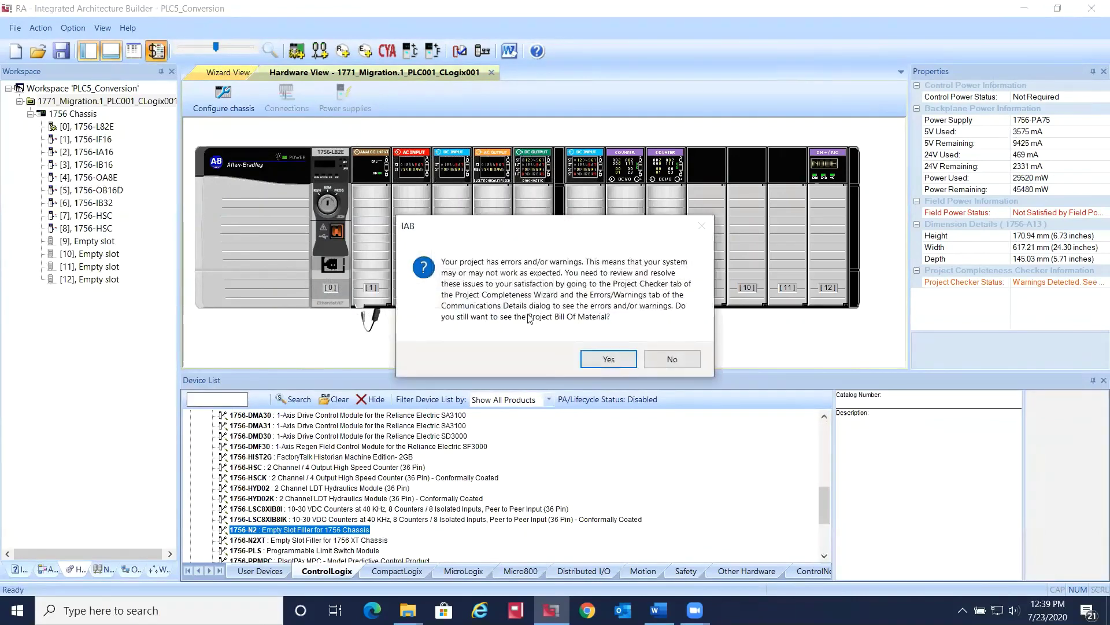
pyautogui.click(603, 357)
pyautogui.click(504, 339)
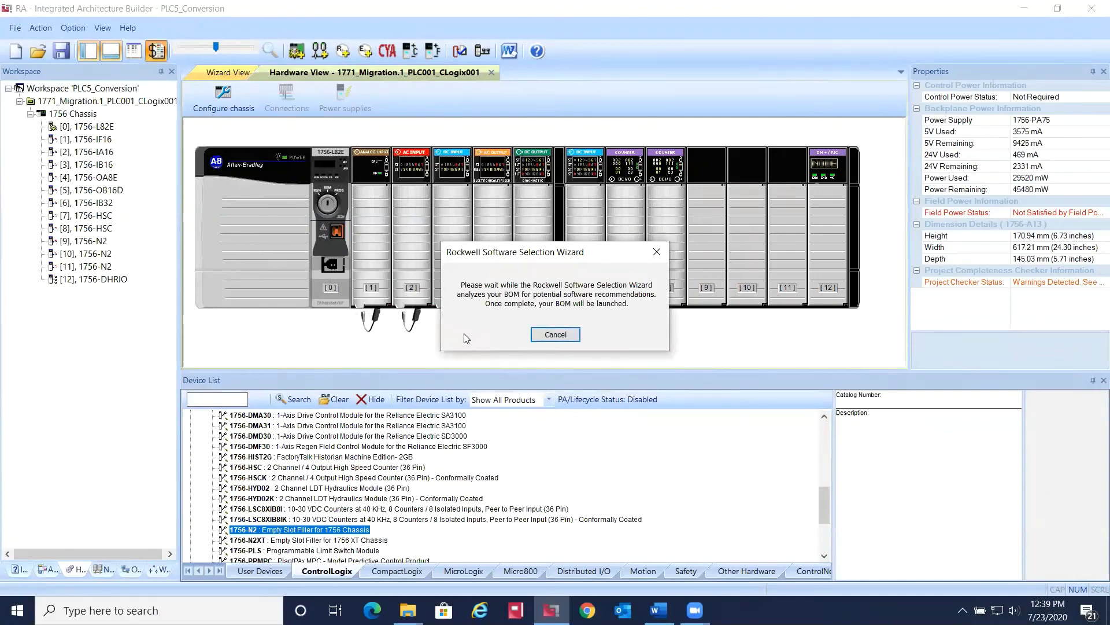
pyautogui.click(572, 335)
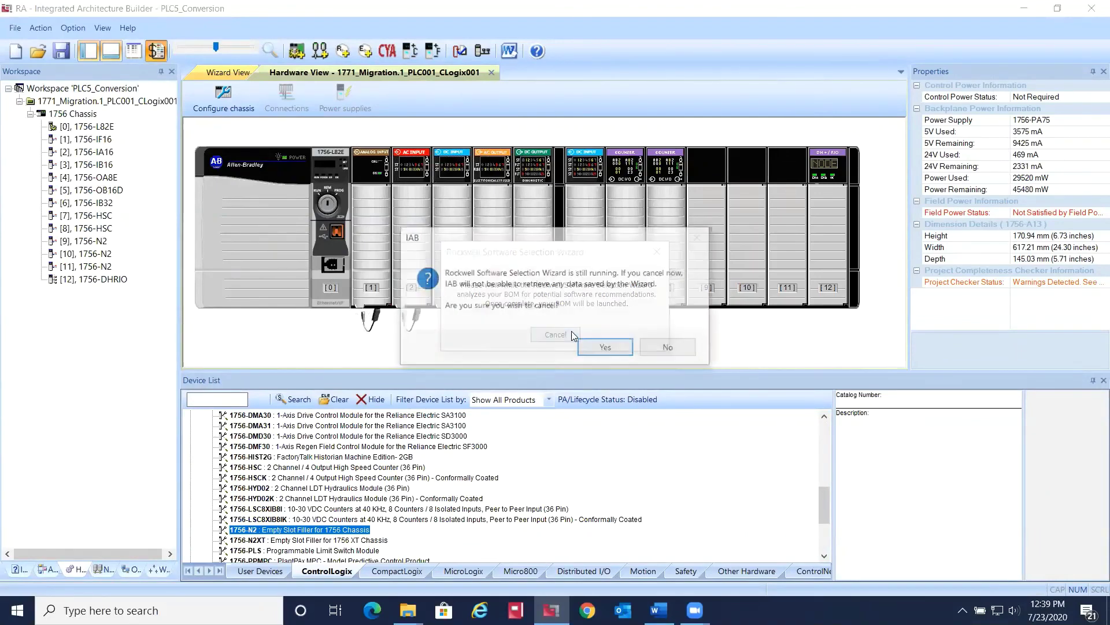
pyautogui.click(607, 348)
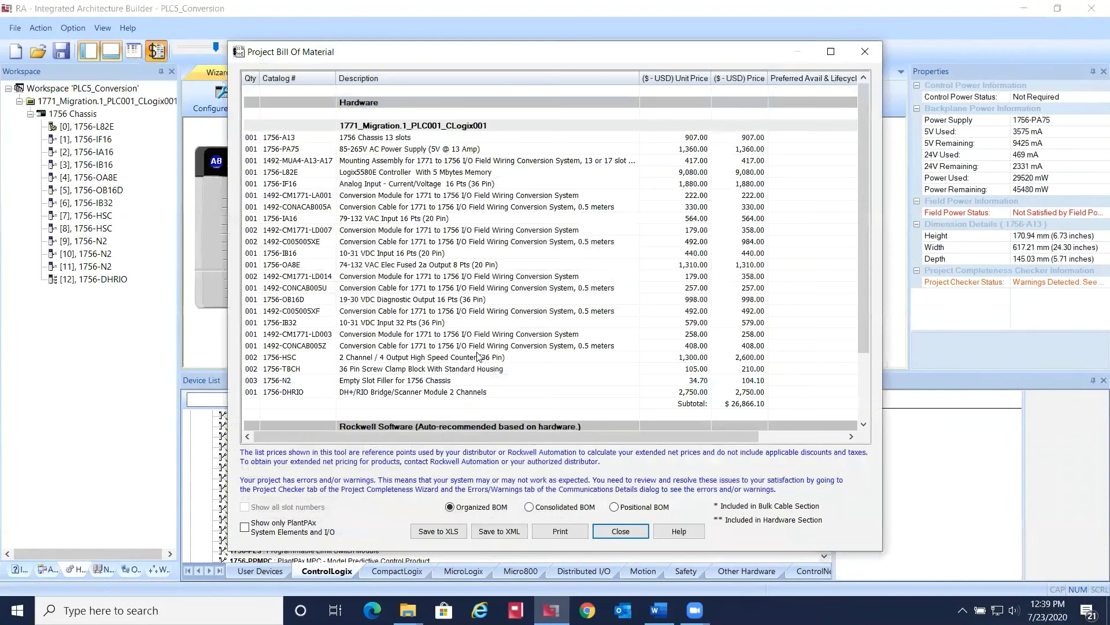